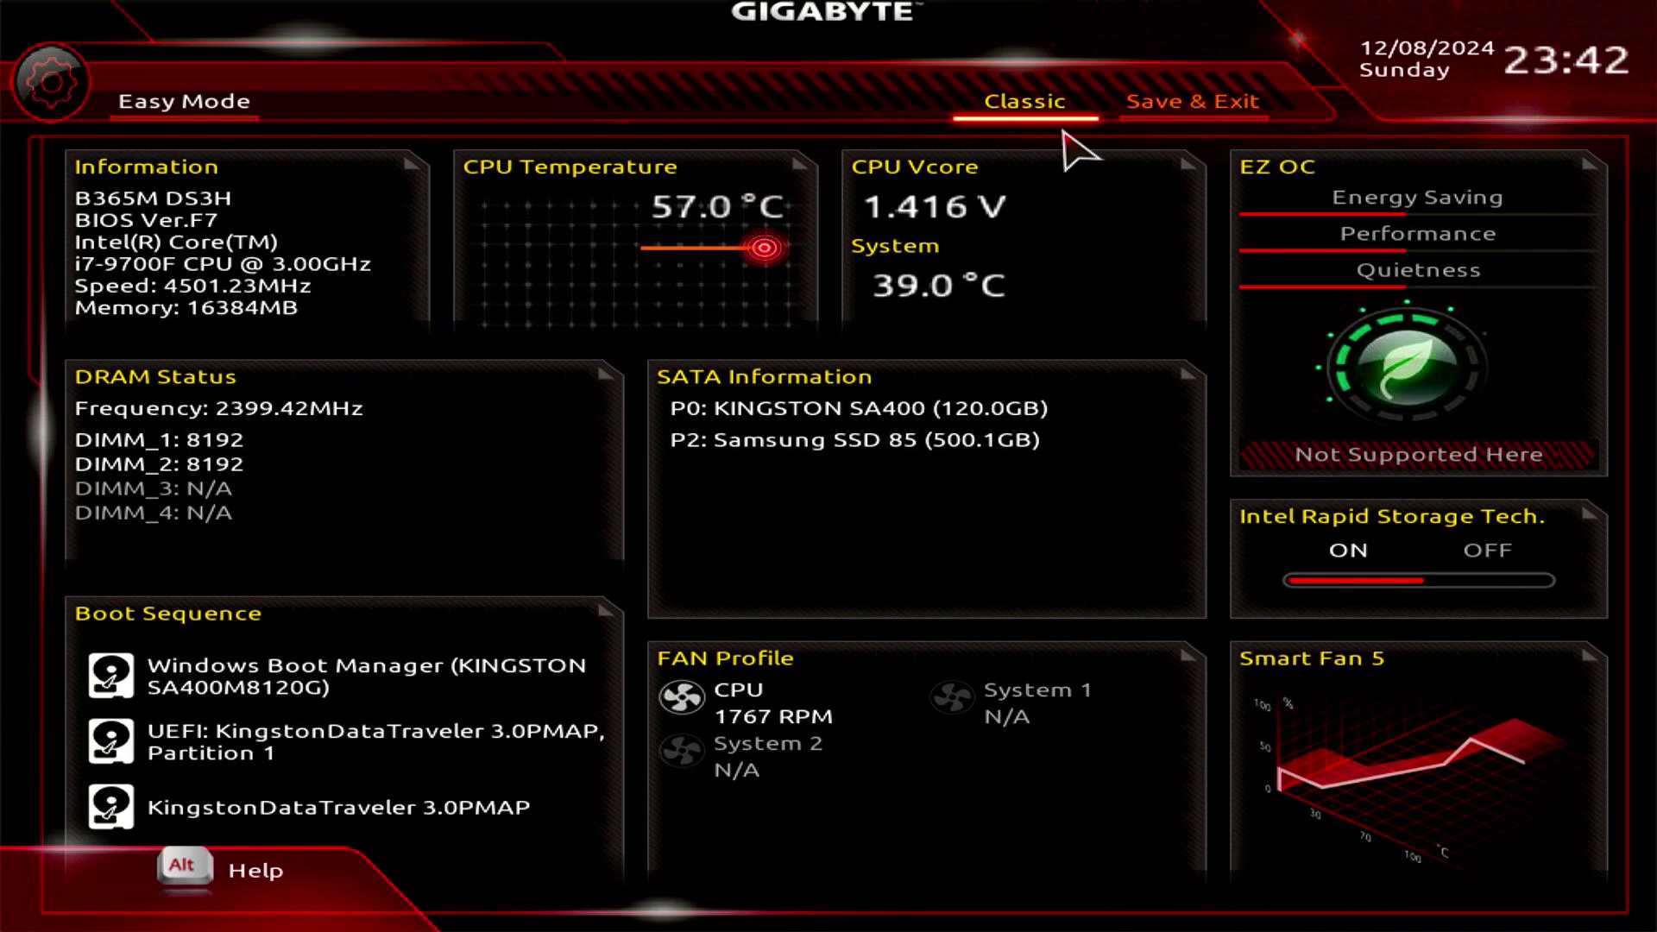
Step: Switch the BIOS to Classic mode and launch Q-Flash from the M.I.T. screen
left_click(1061, 129)
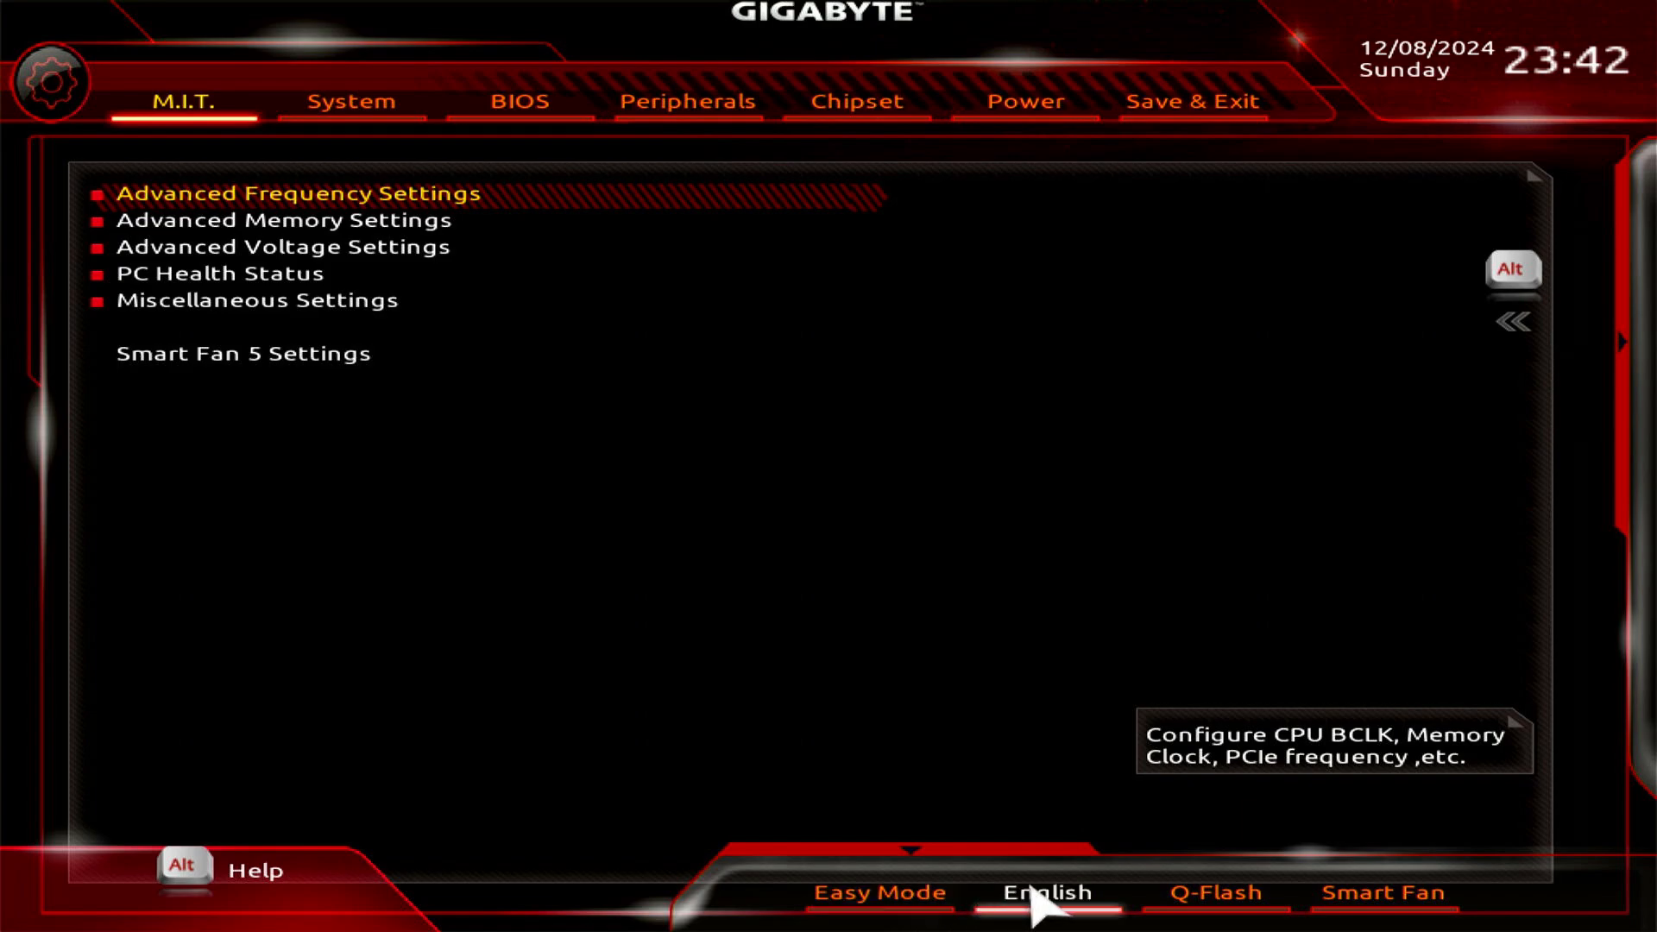
left_click(1193, 902)
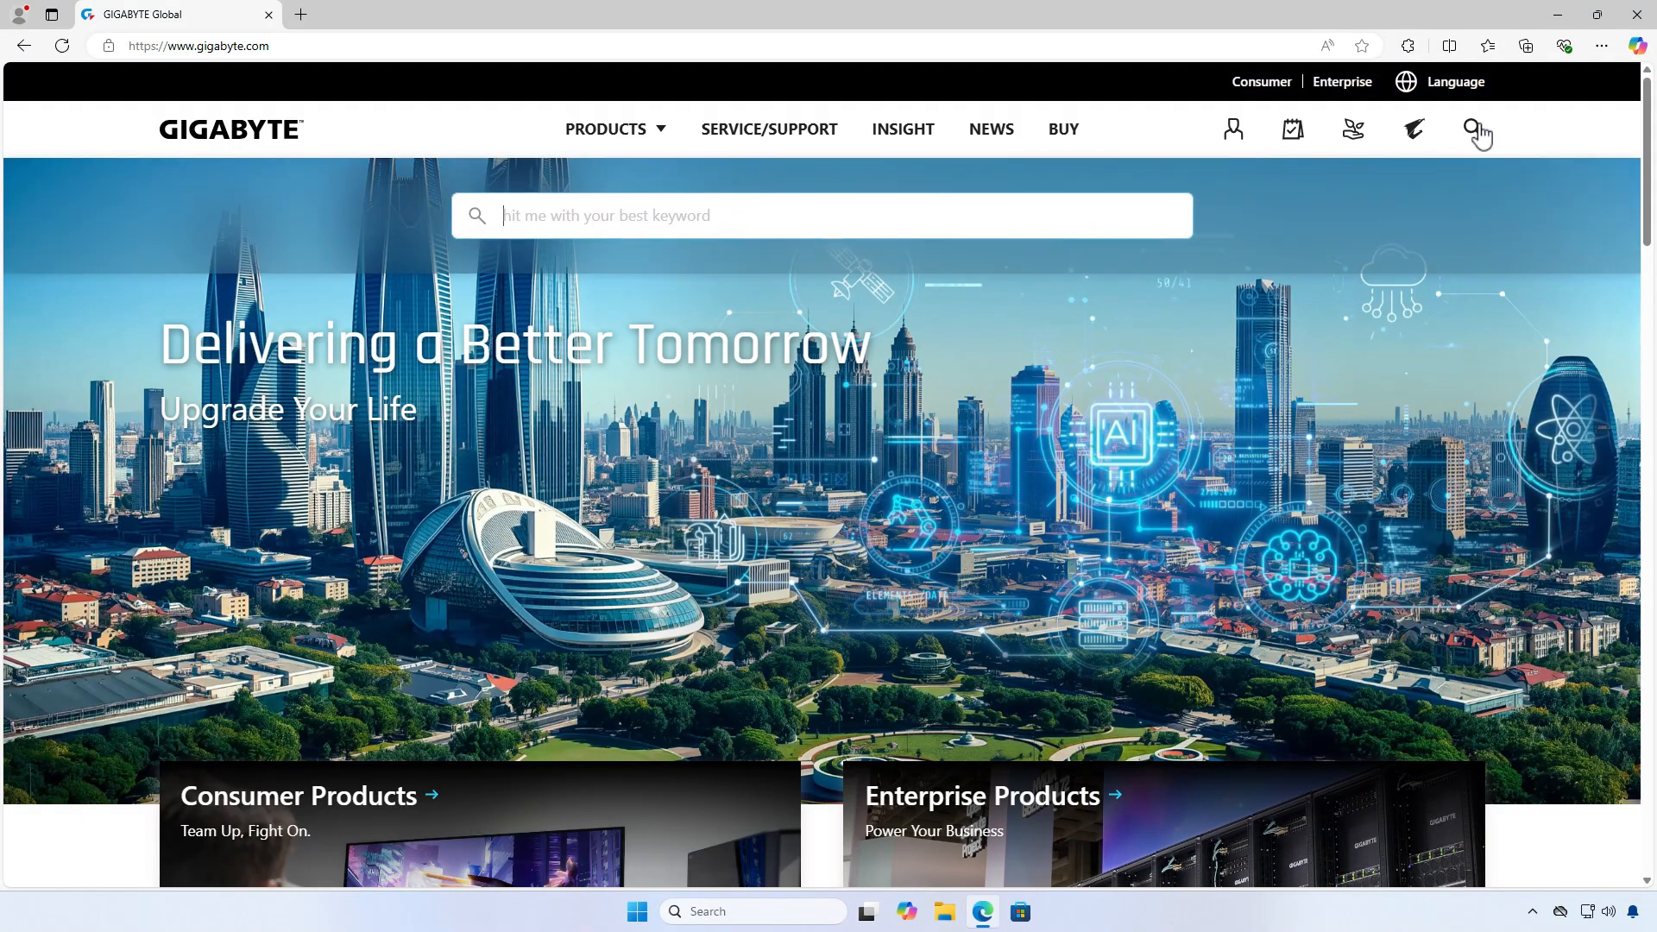
Step: Search GIGABYTE's site for the B365M DS3H motherboard
left_click(694, 221)
type("B365M")
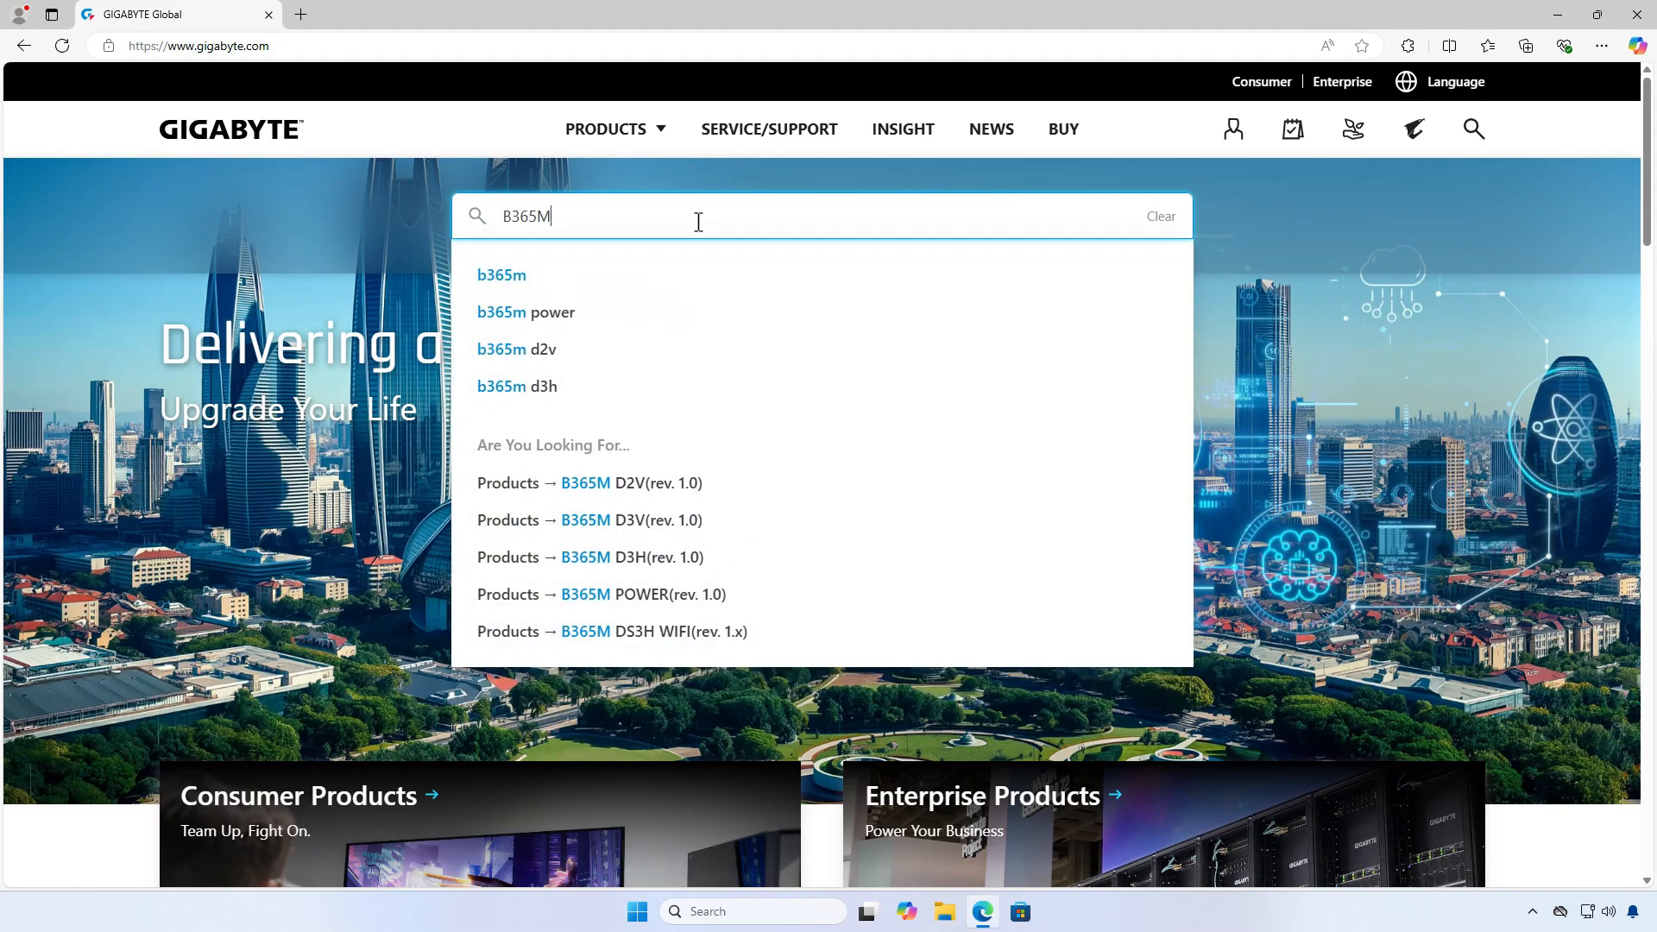
type(" DS")
type("3")
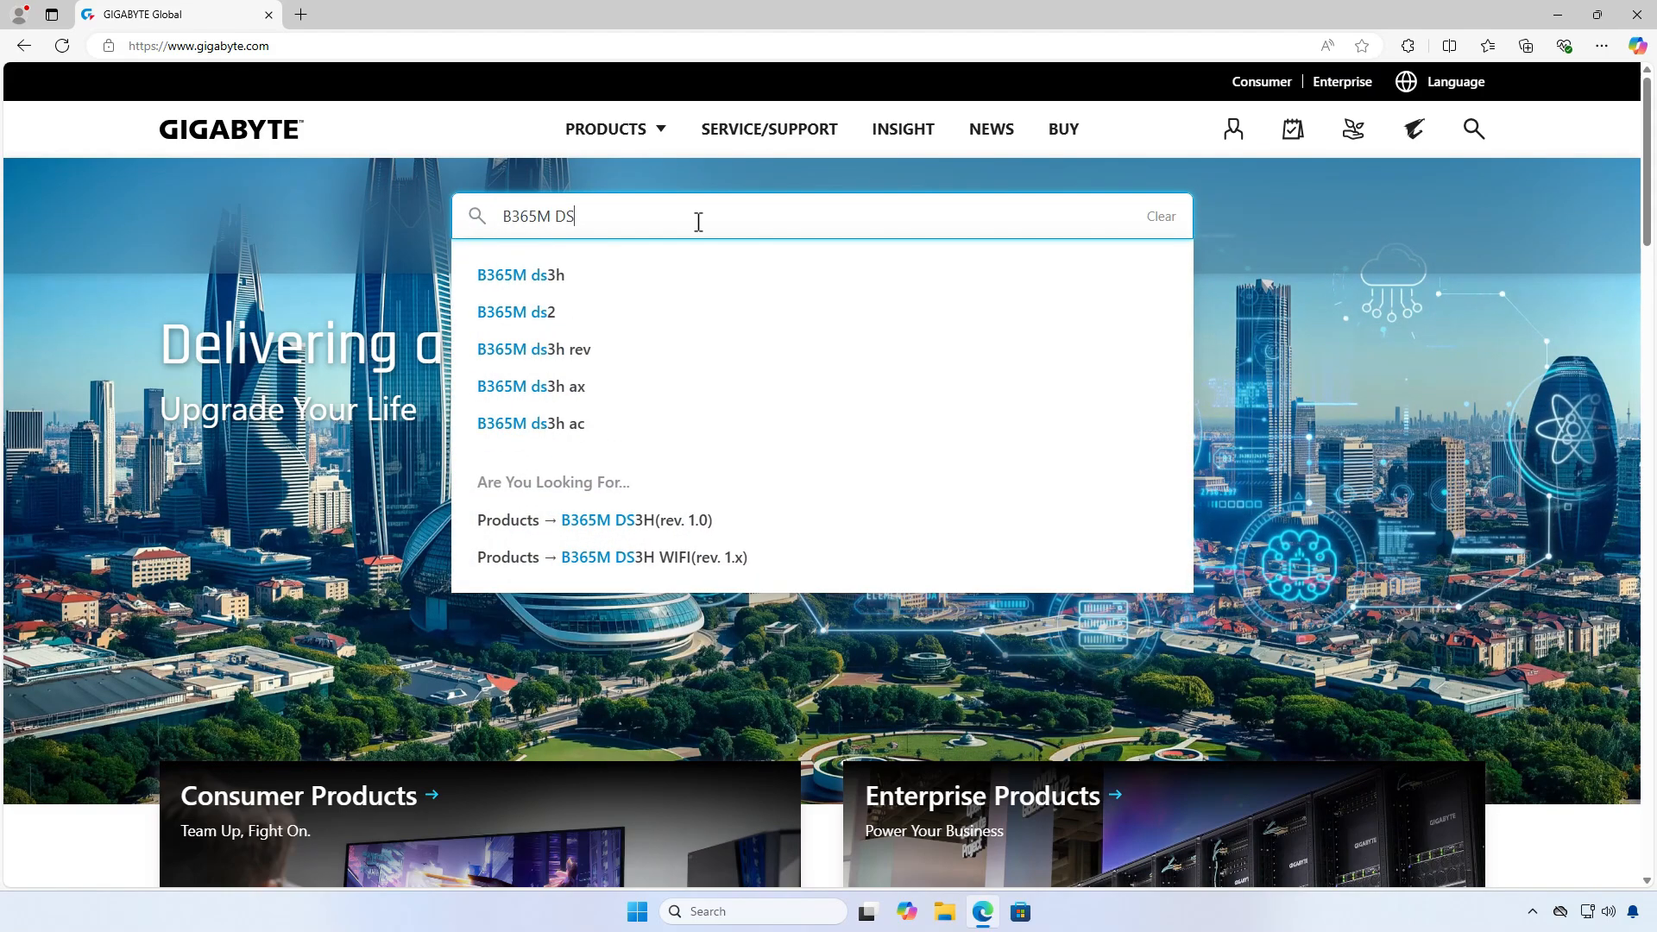
type("H")
left_click(623, 275)
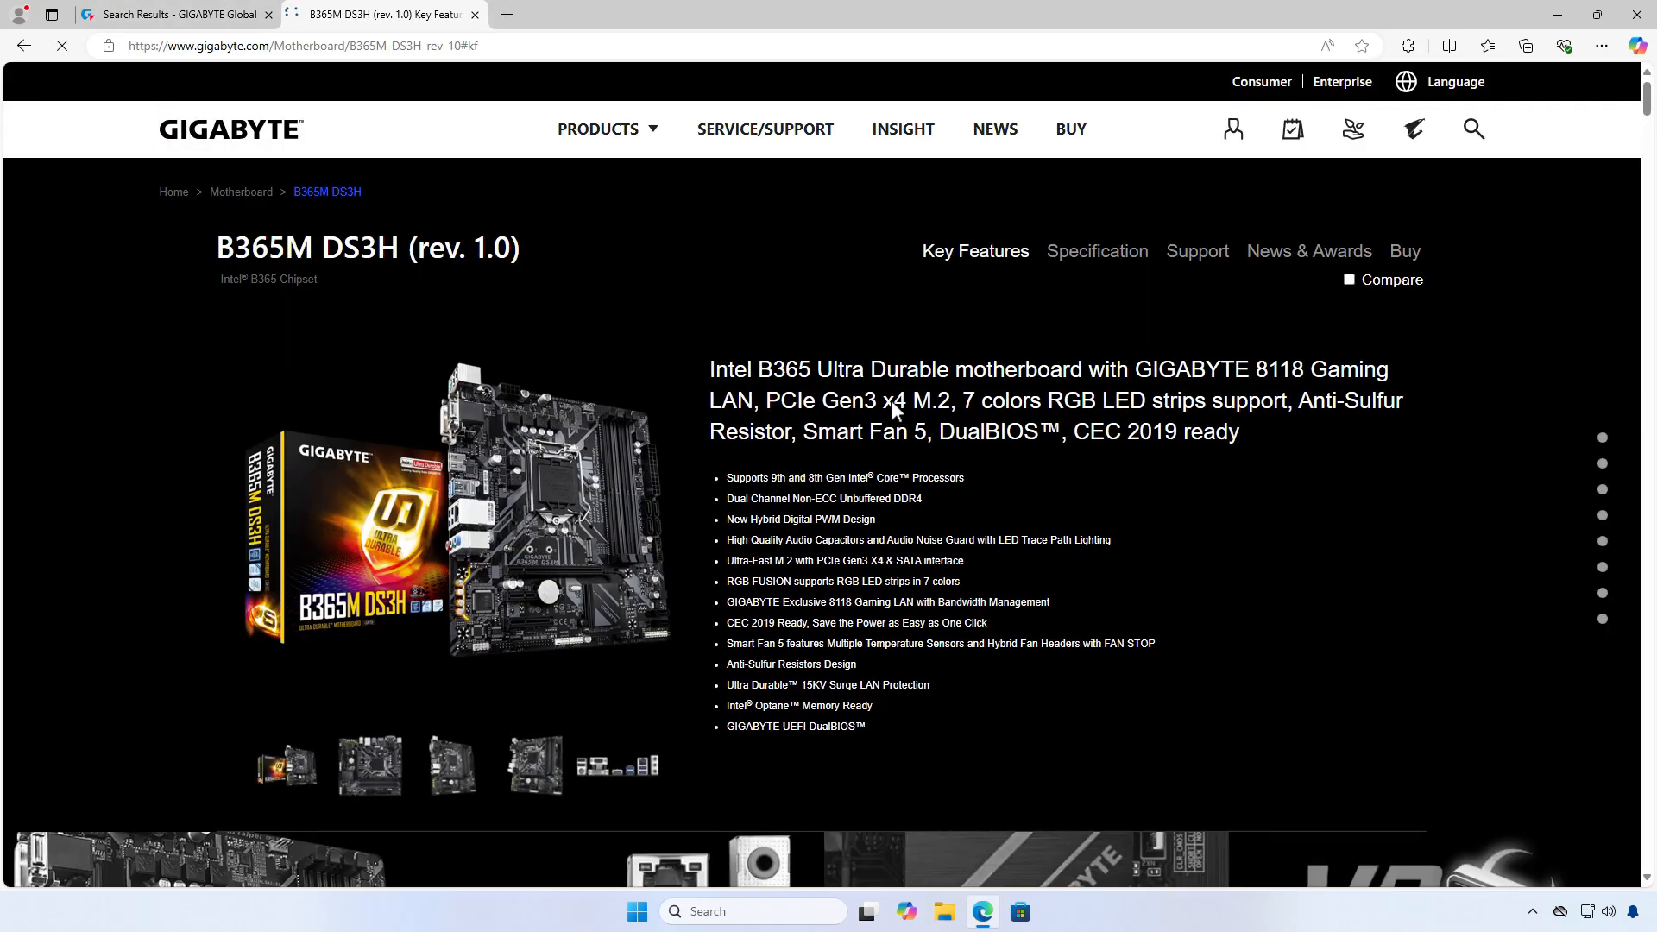
Step: From the board's Support downloads, expand BIOS and download the F7 package
left_click(1198, 255)
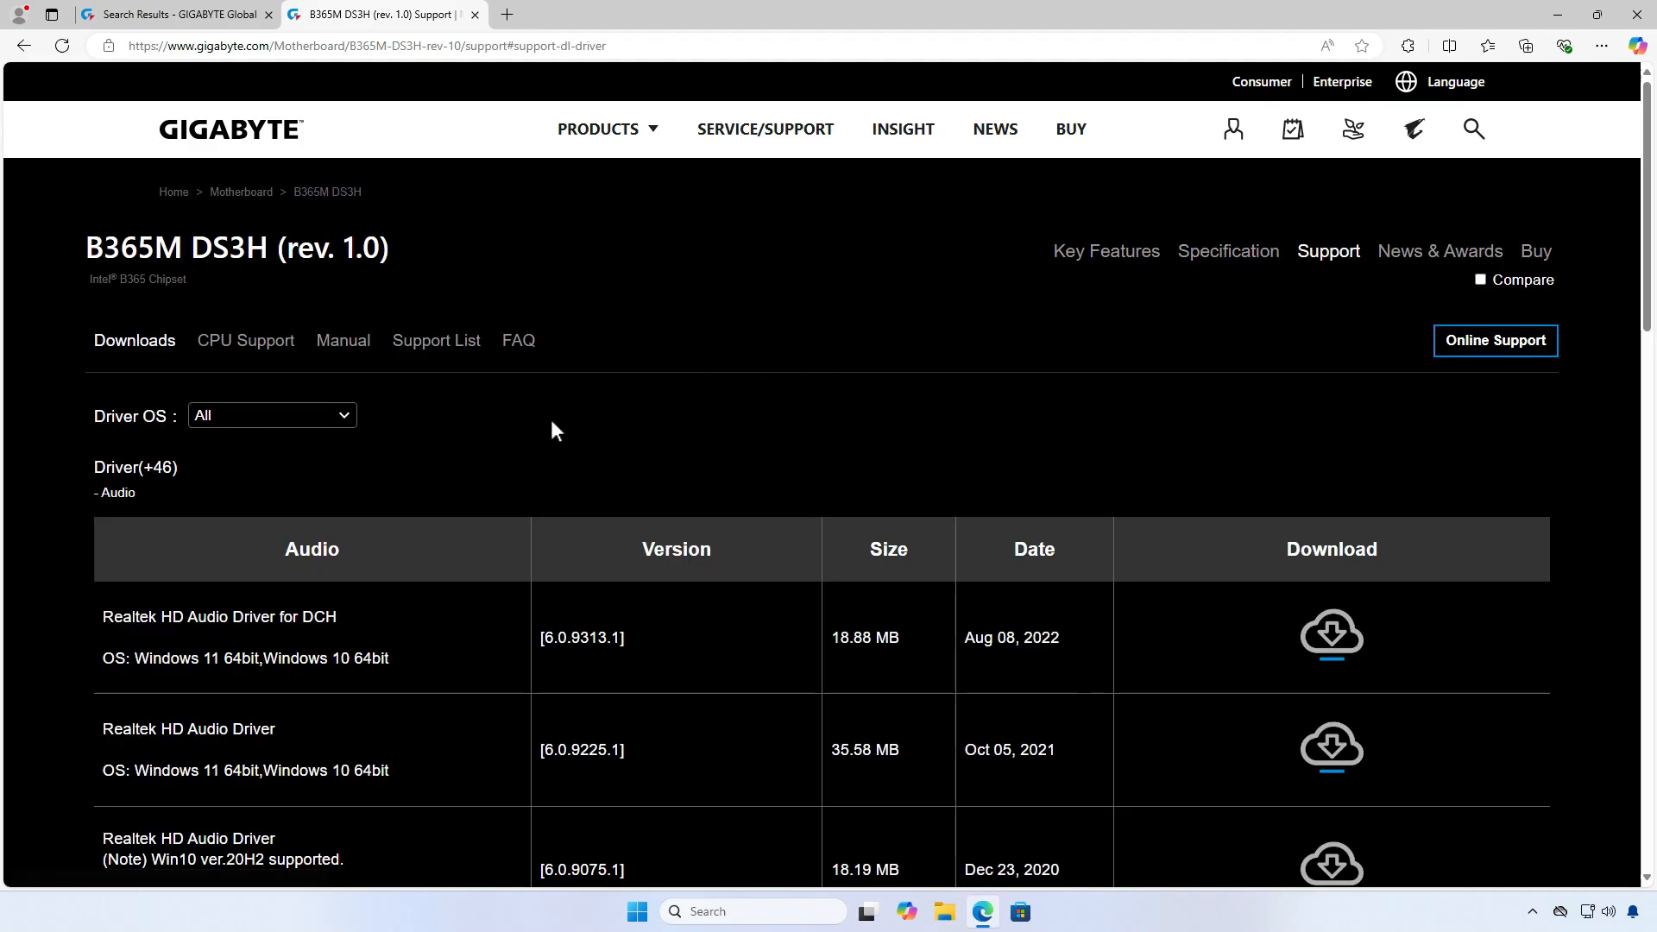
scroll(552, 431, "down", 3)
scroll(553, 430, "down", 3)
scroll(552, 431, "down", 3)
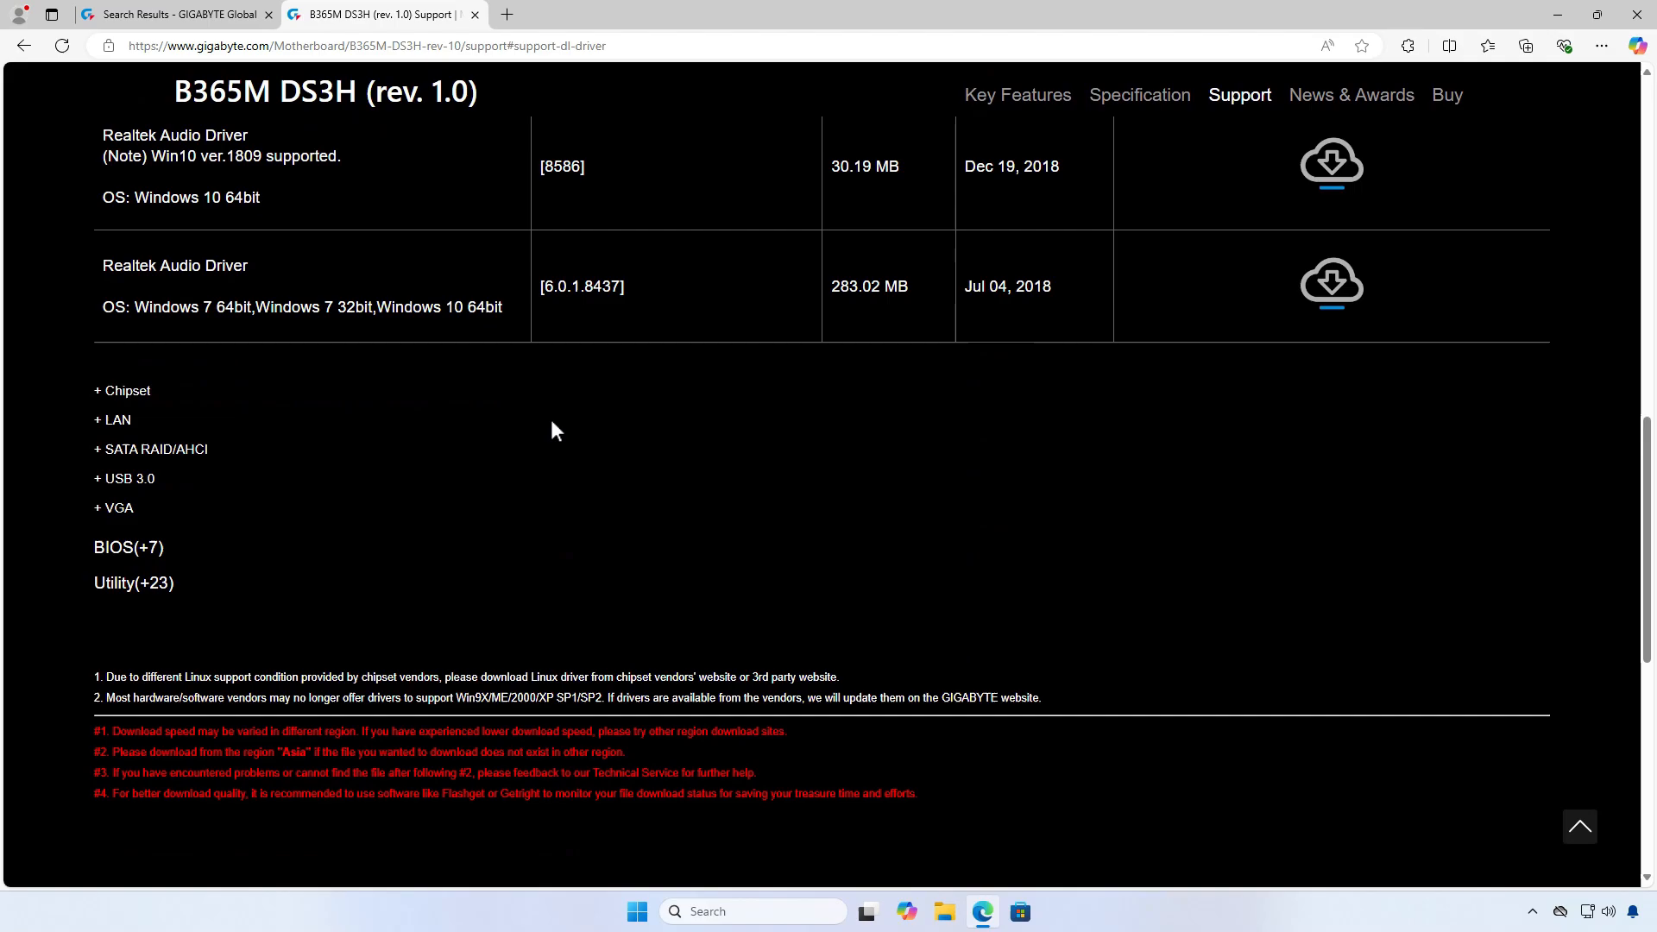
left_click(153, 546)
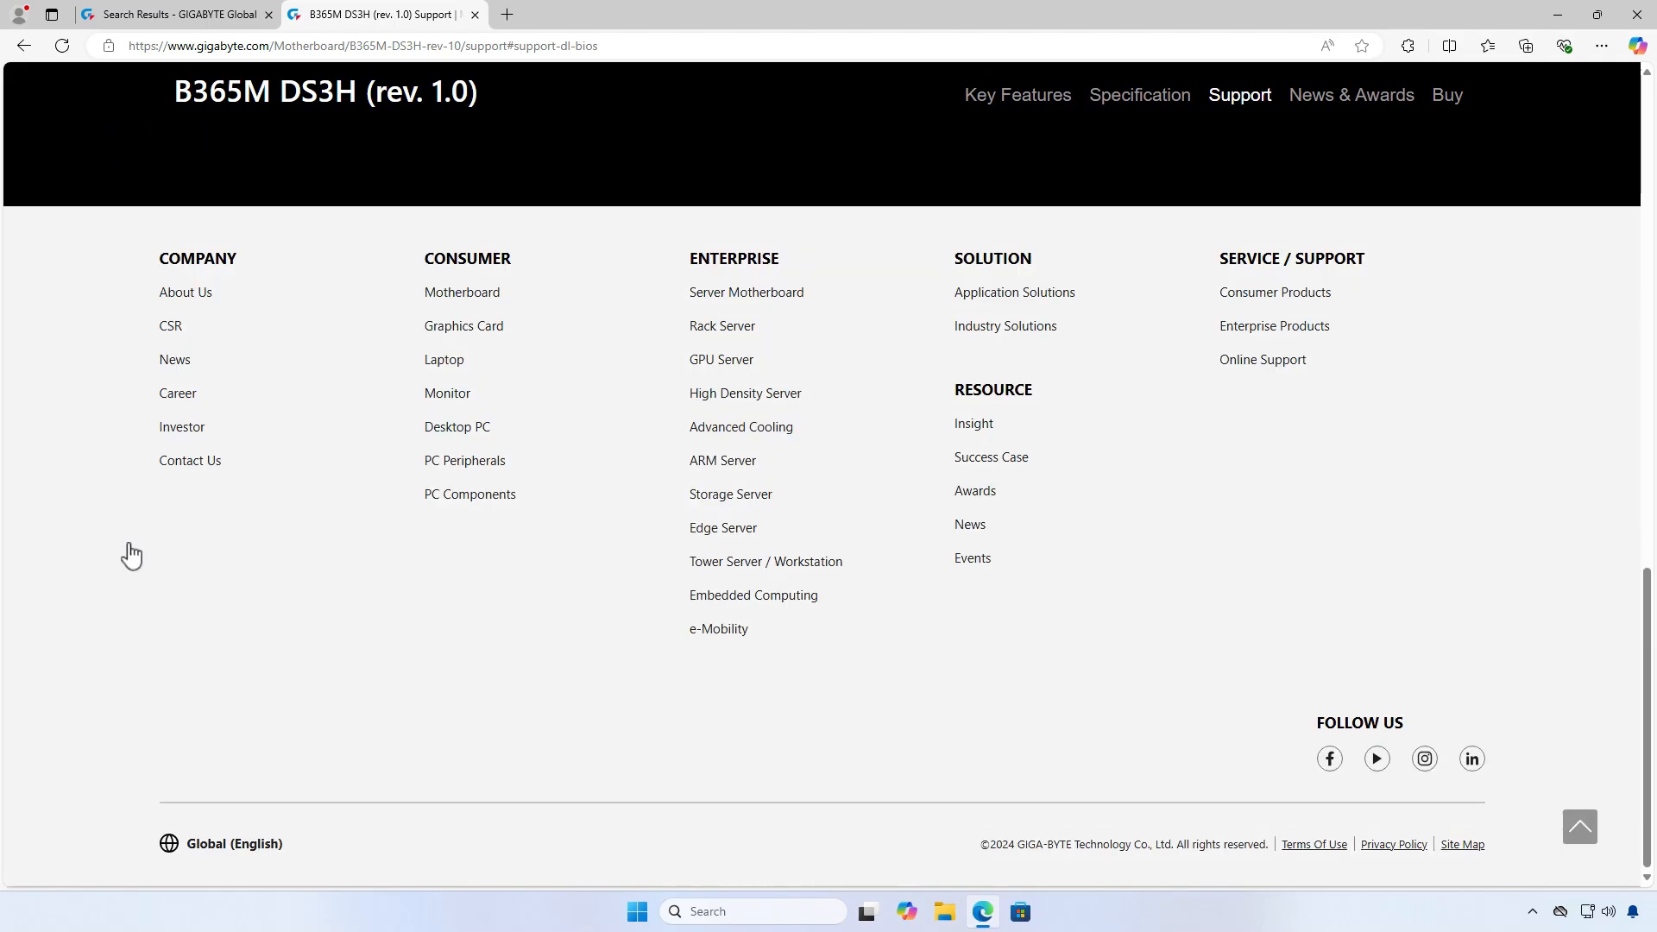
scroll(493, 514, "up", 3)
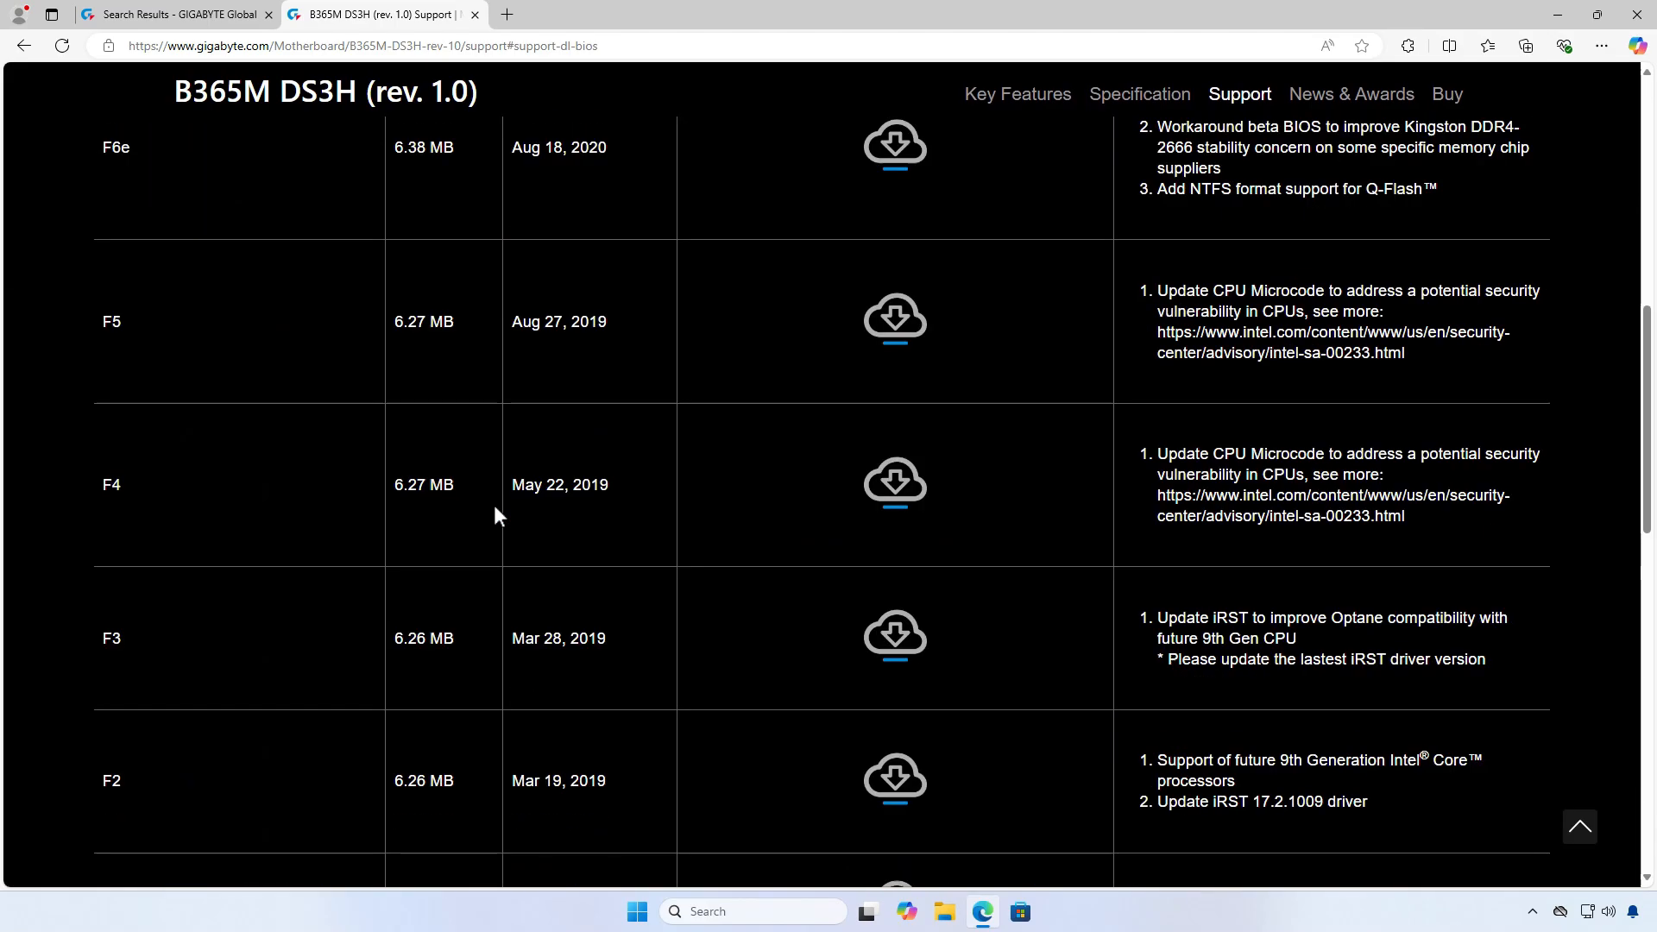
scroll(493, 515, "up", 4)
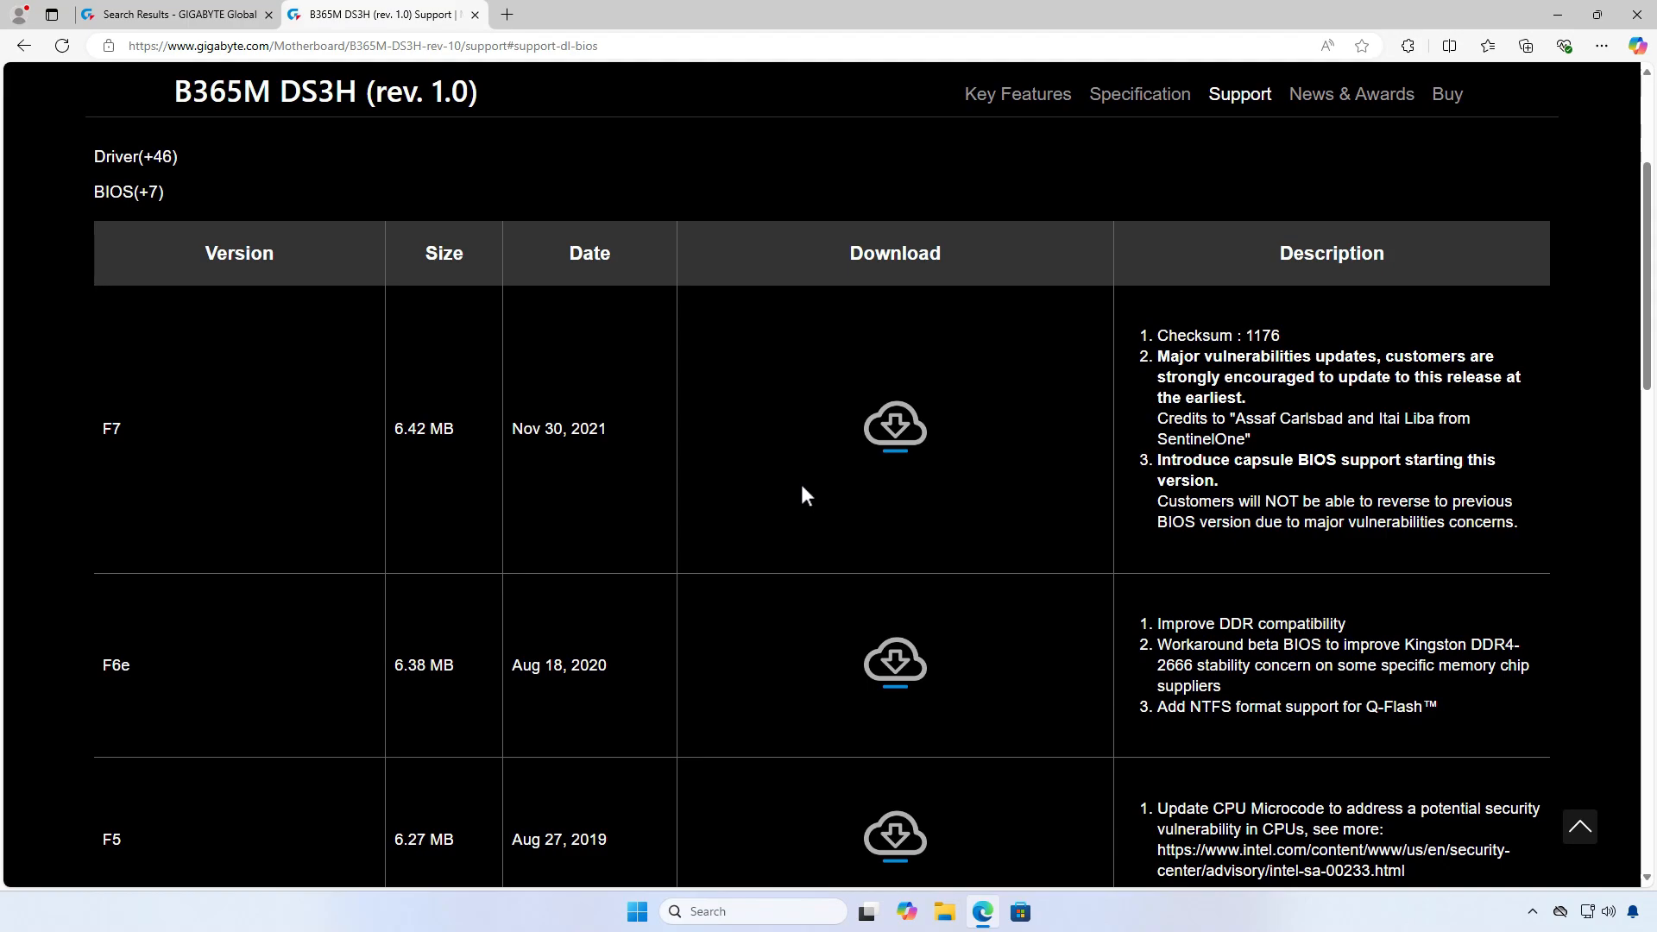
scroll(915, 412, "down", 1)
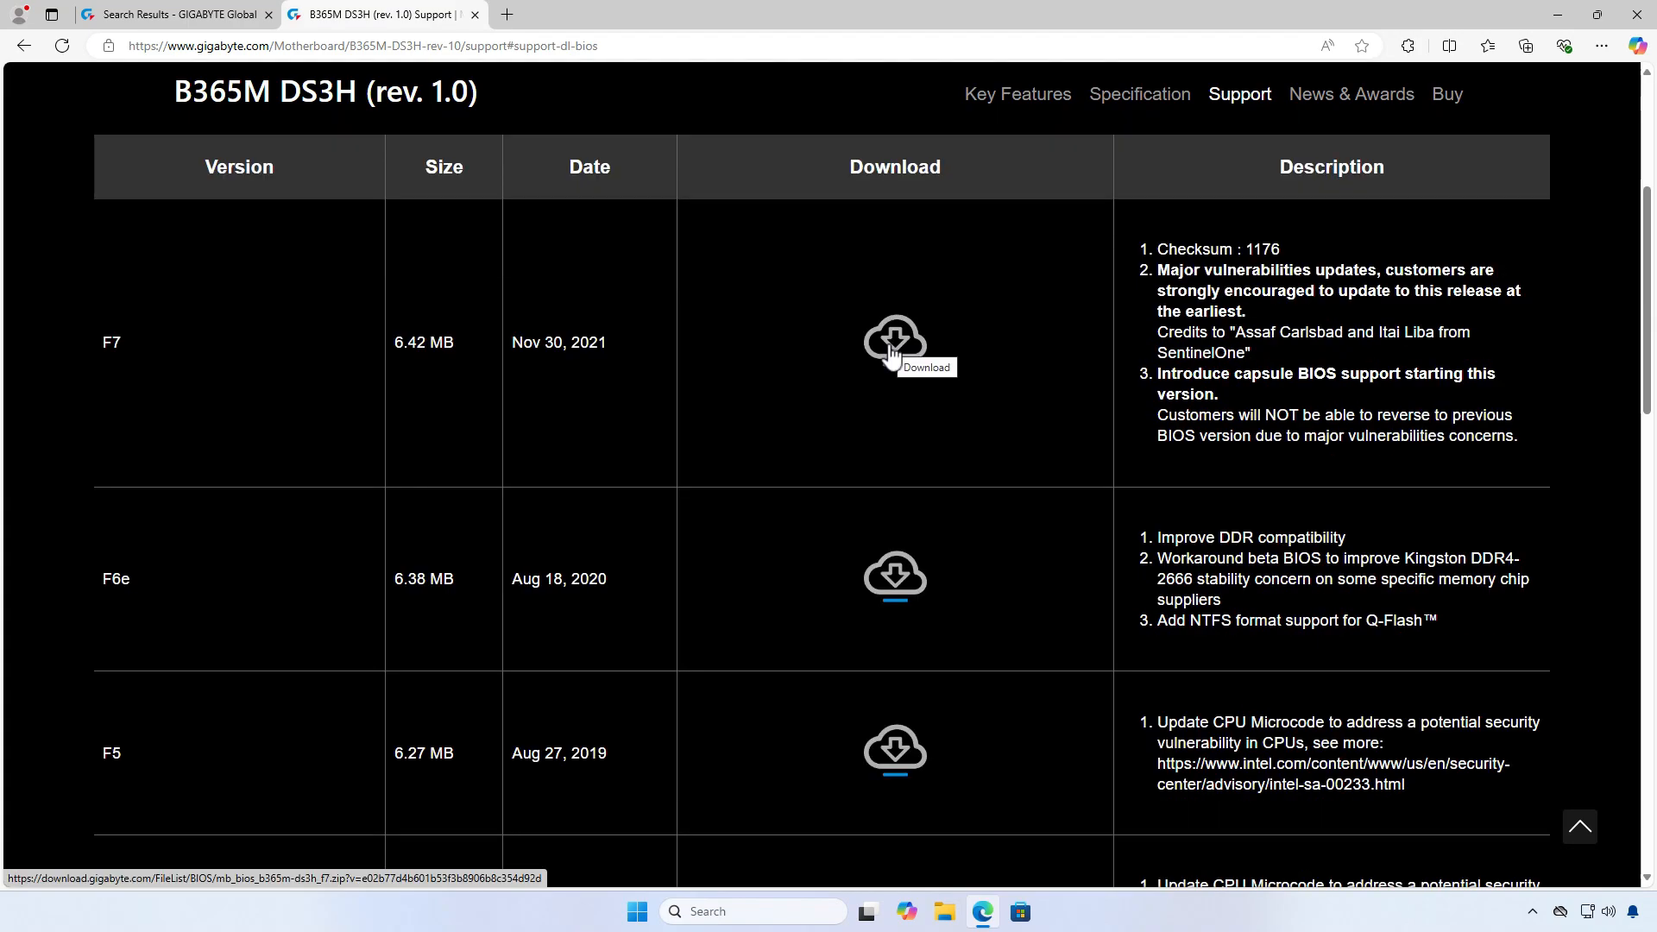
left_click(890, 354)
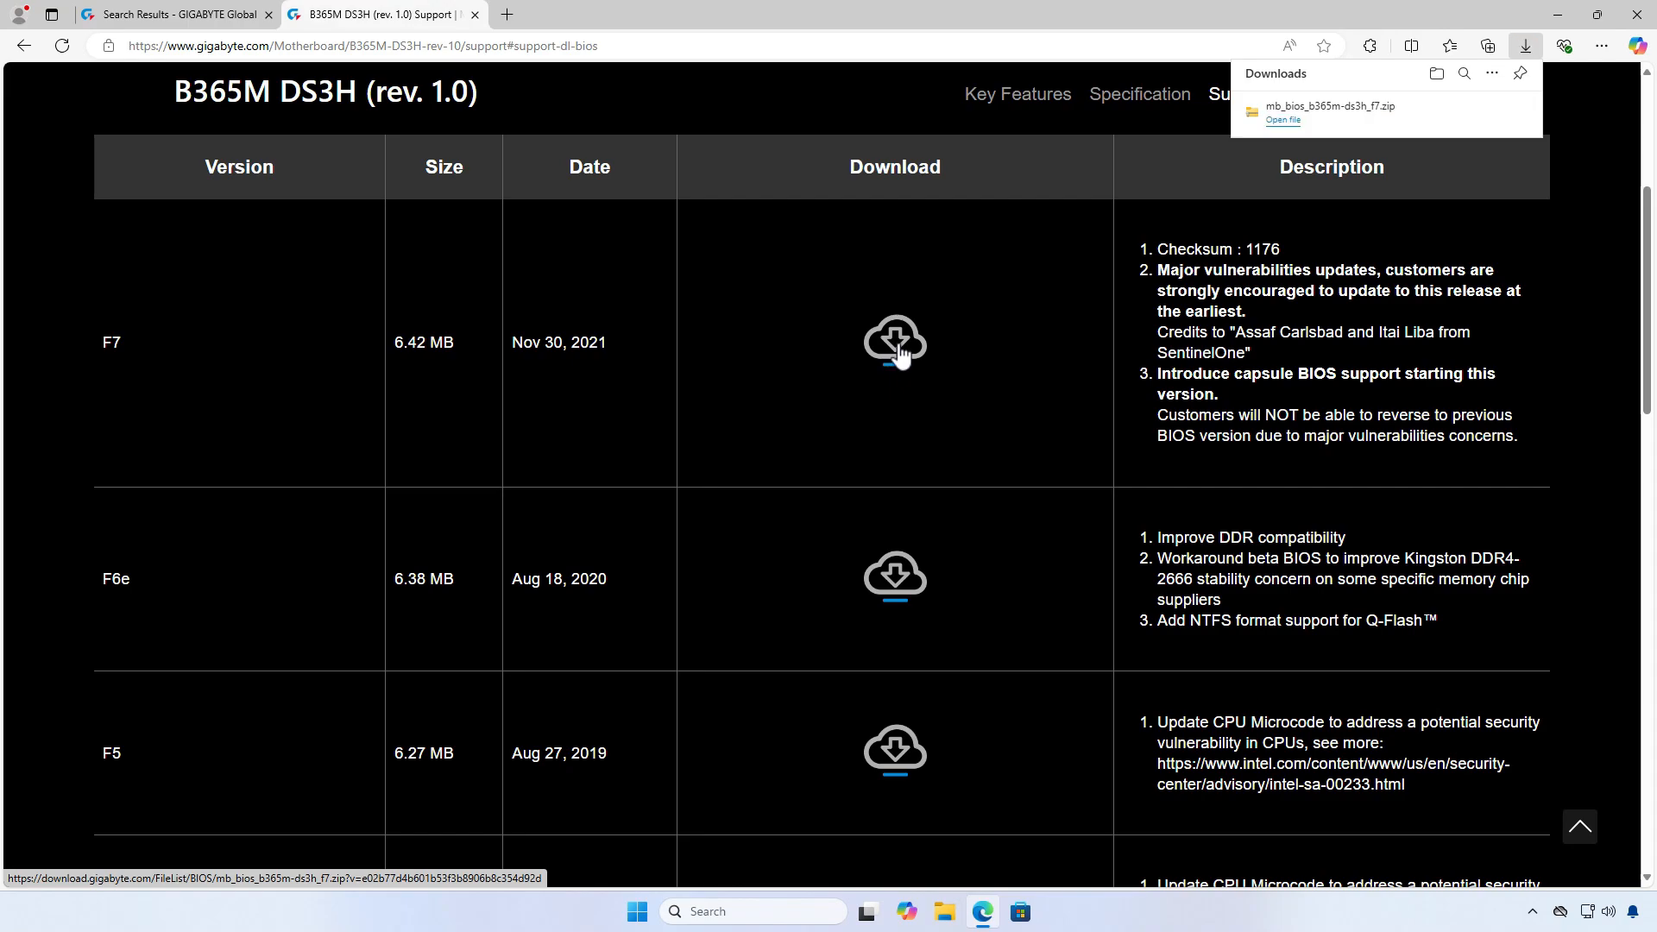
Step: Extract mb_bios_b365m-ds3h_f7.zip into its own folder, then show This PC's drives in a new tab
left_click(1437, 76)
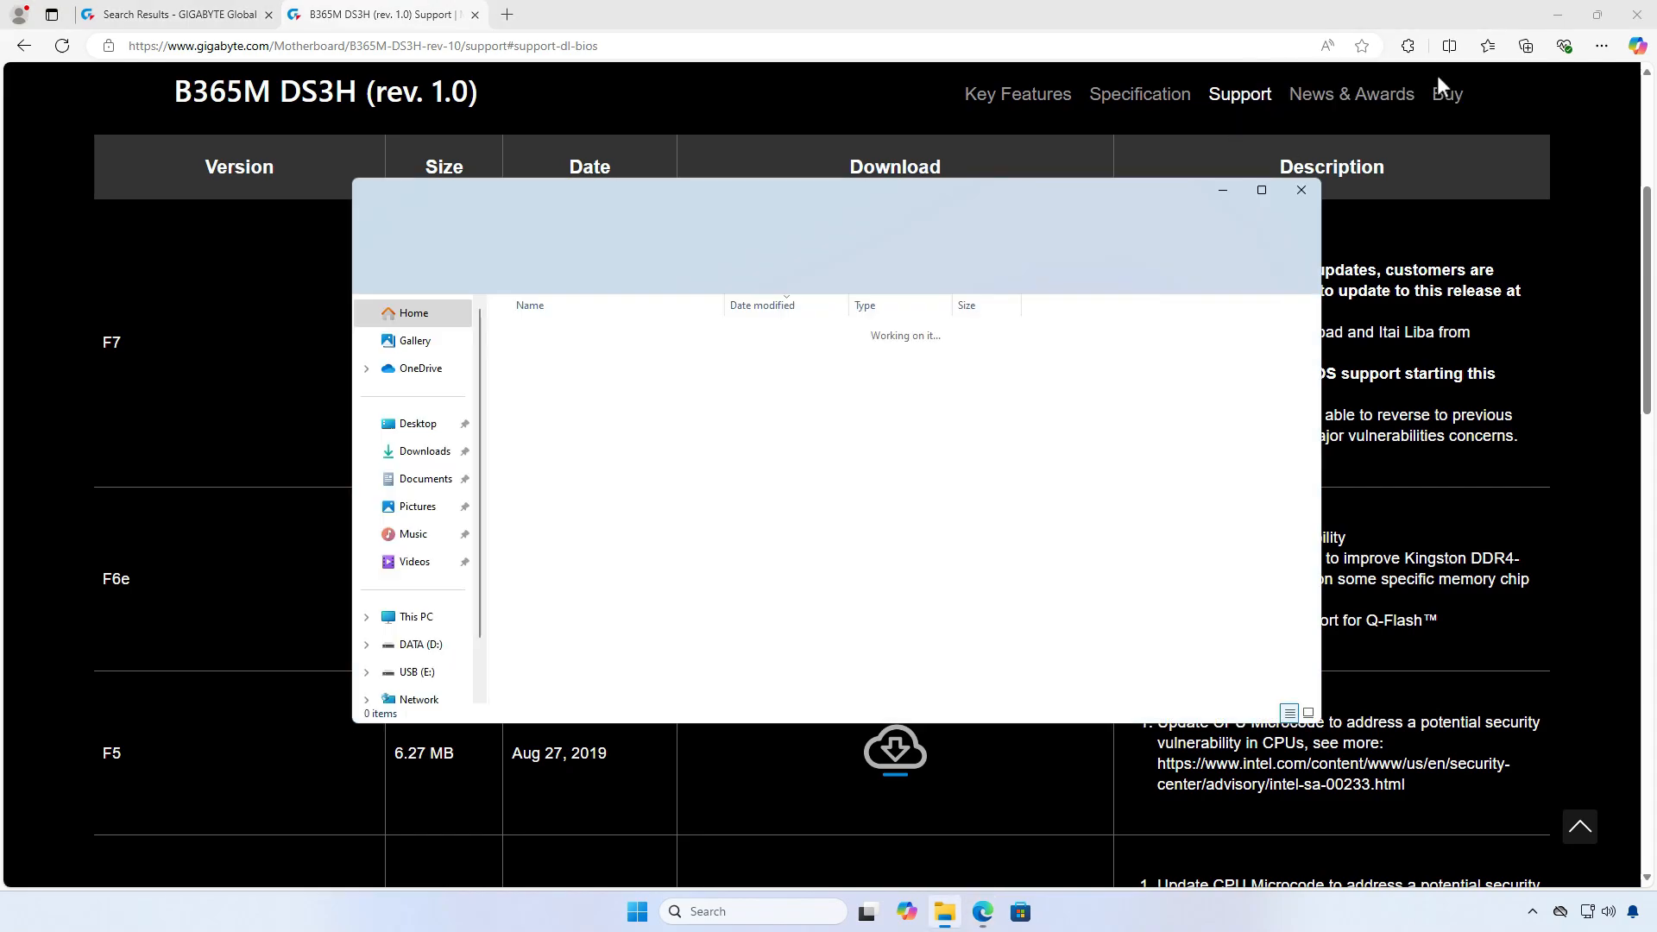
left_click(1555, 23)
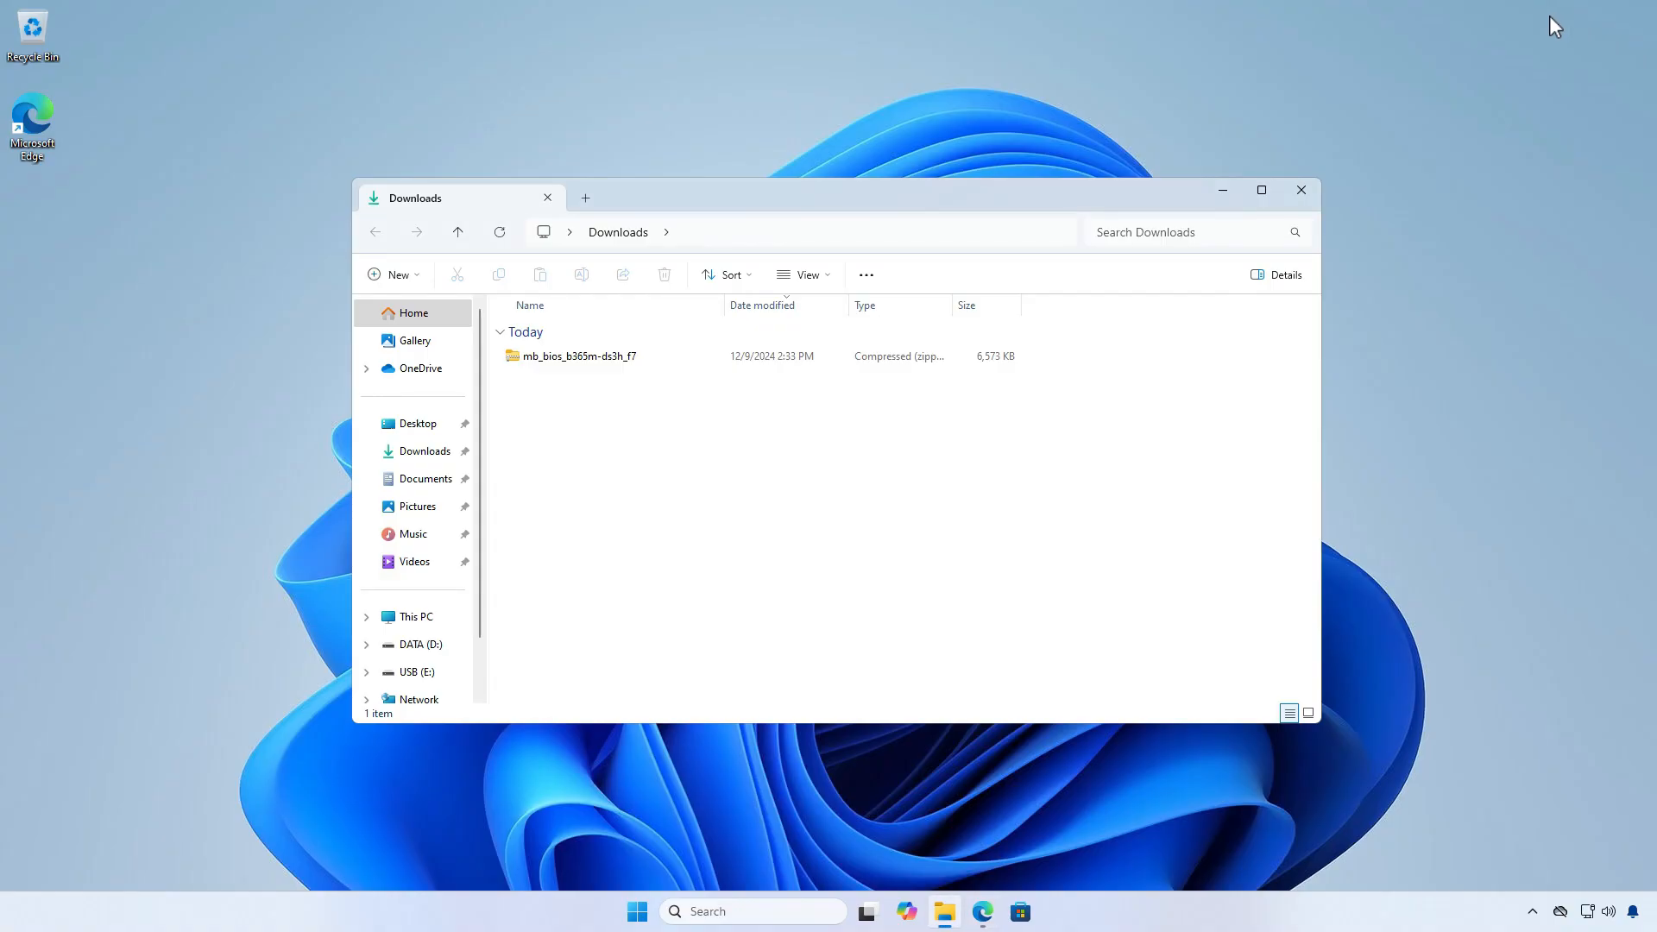
left_click(648, 360)
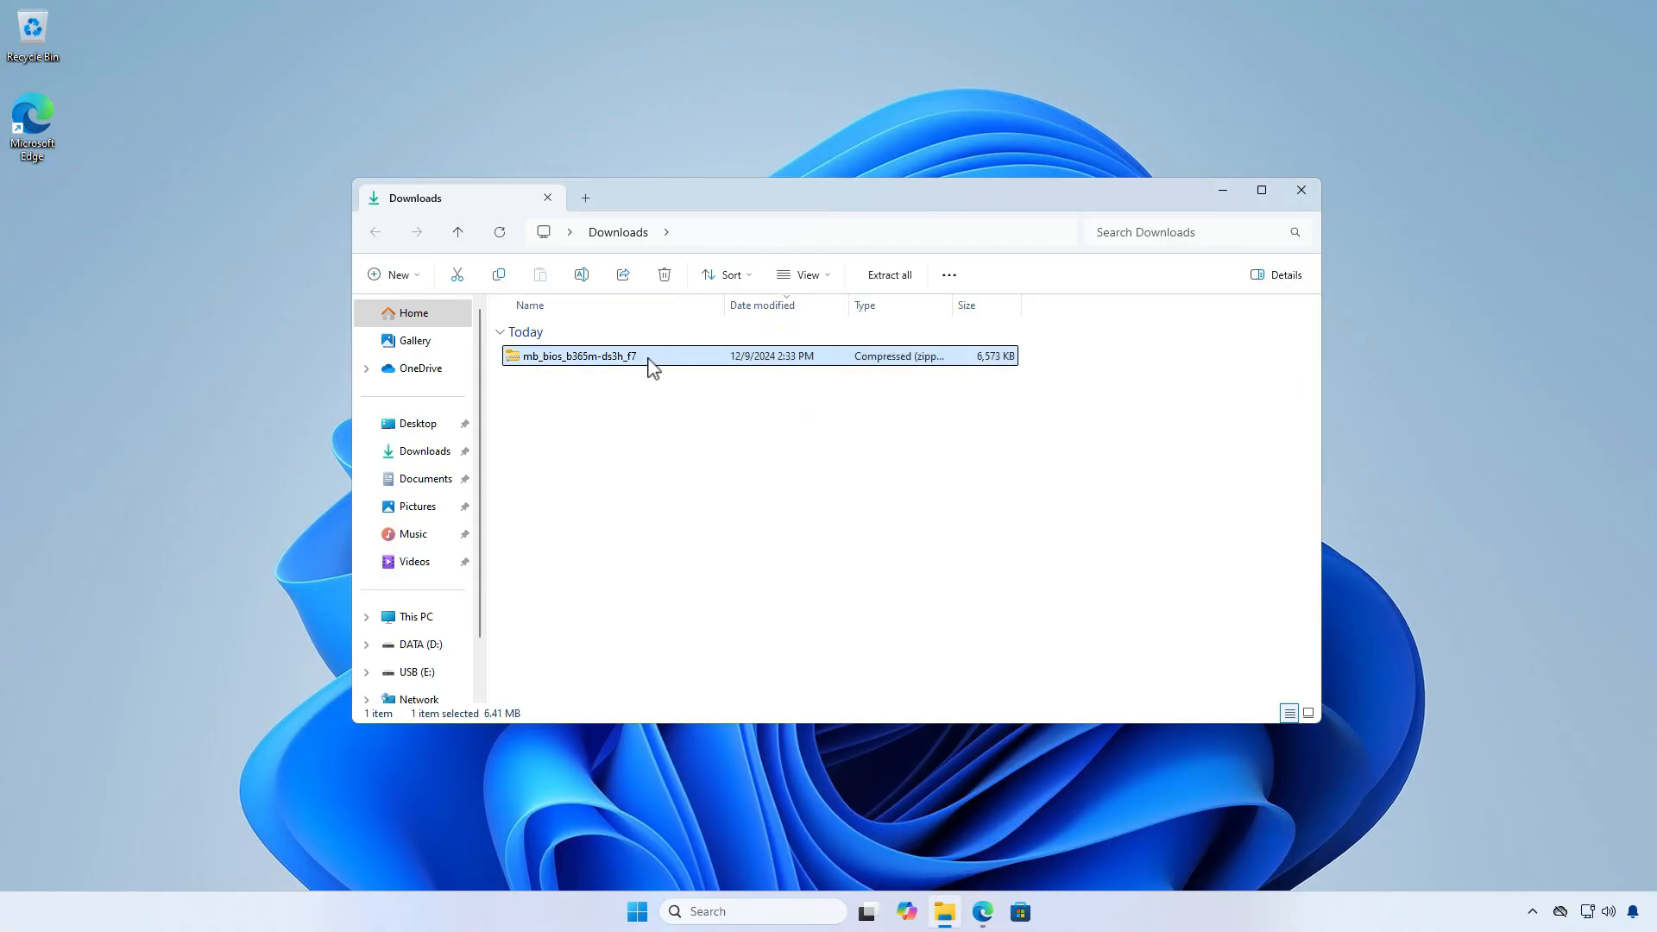
right_click(647, 362)
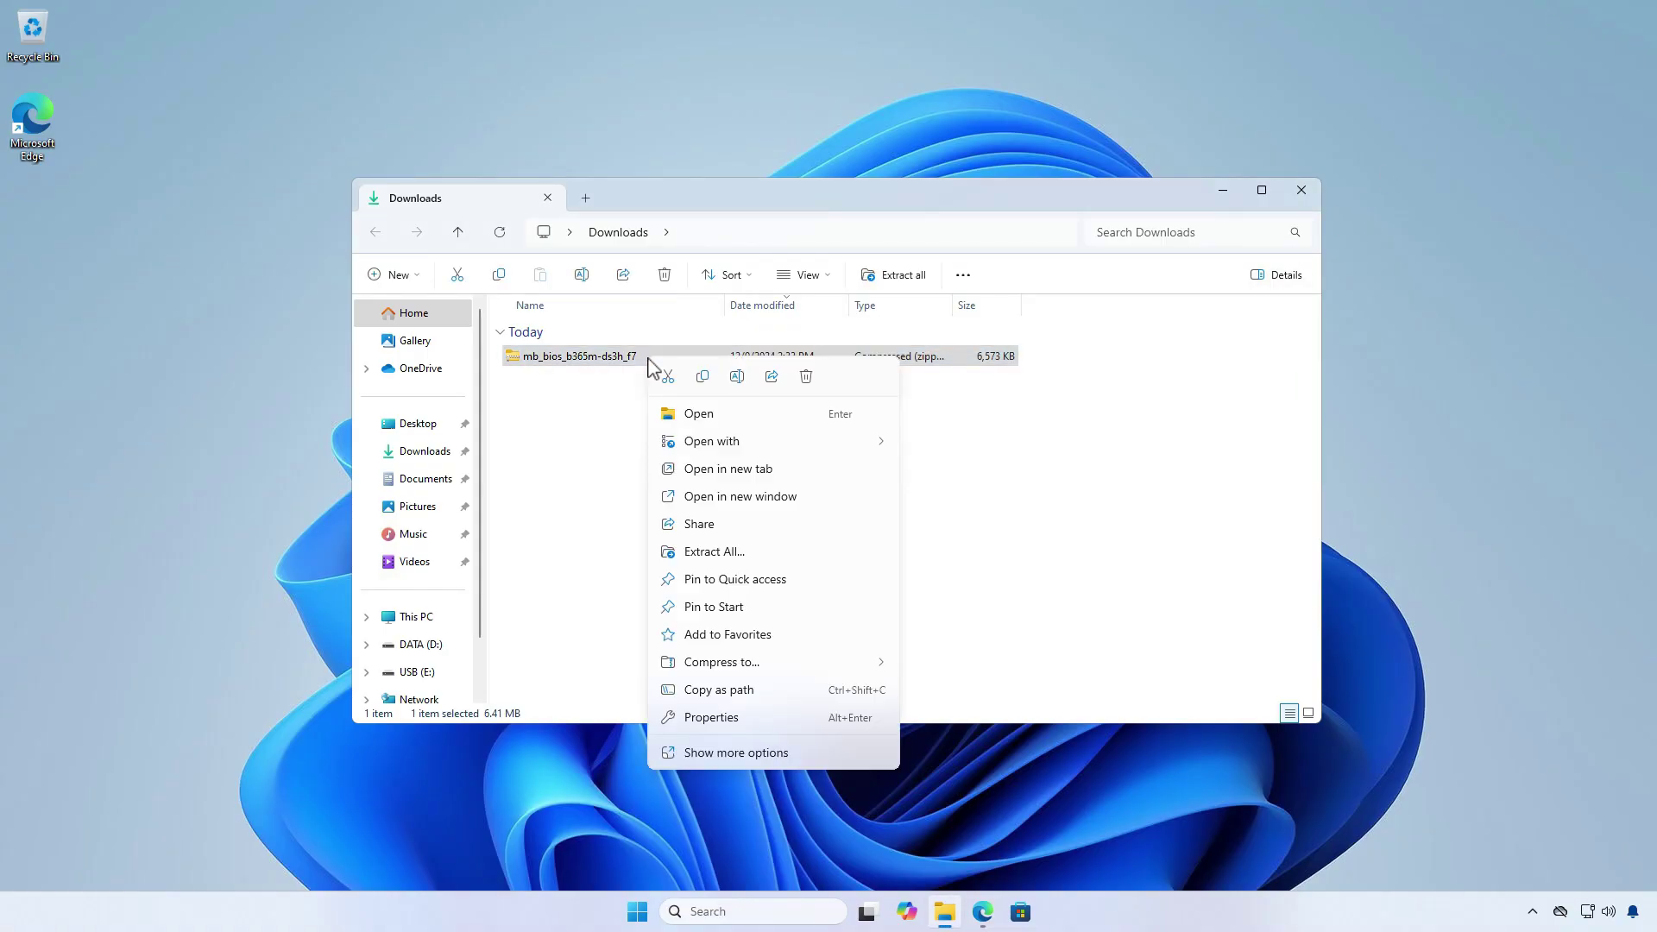
left_click(754, 553)
left_click(1005, 628)
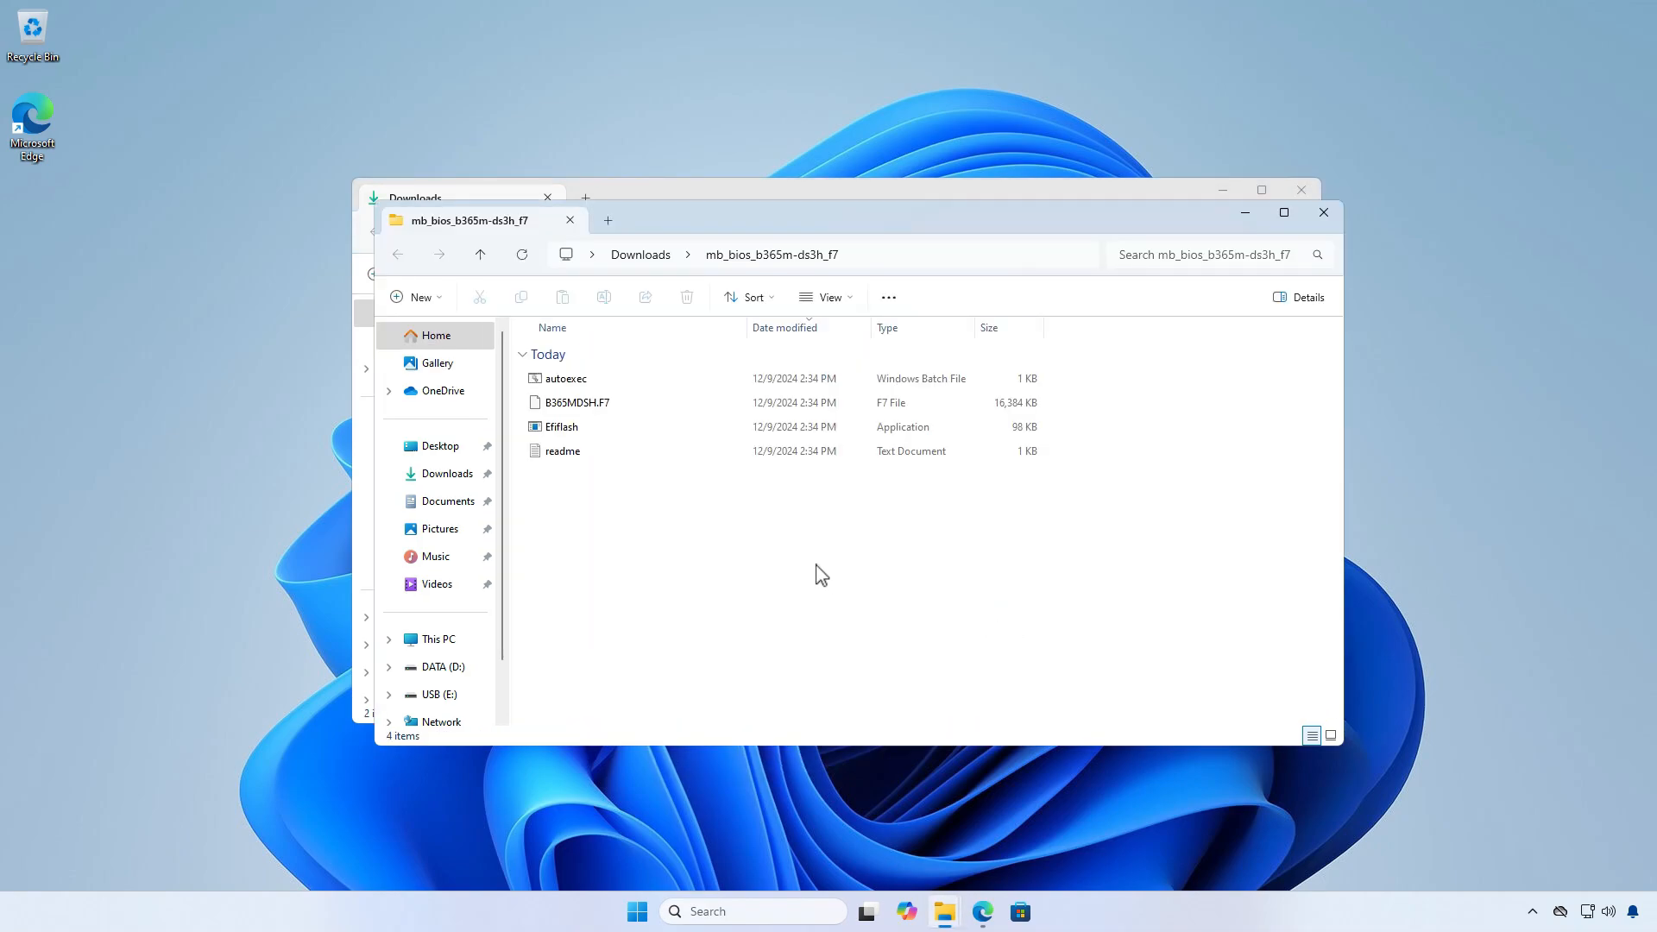
left_click(606, 222)
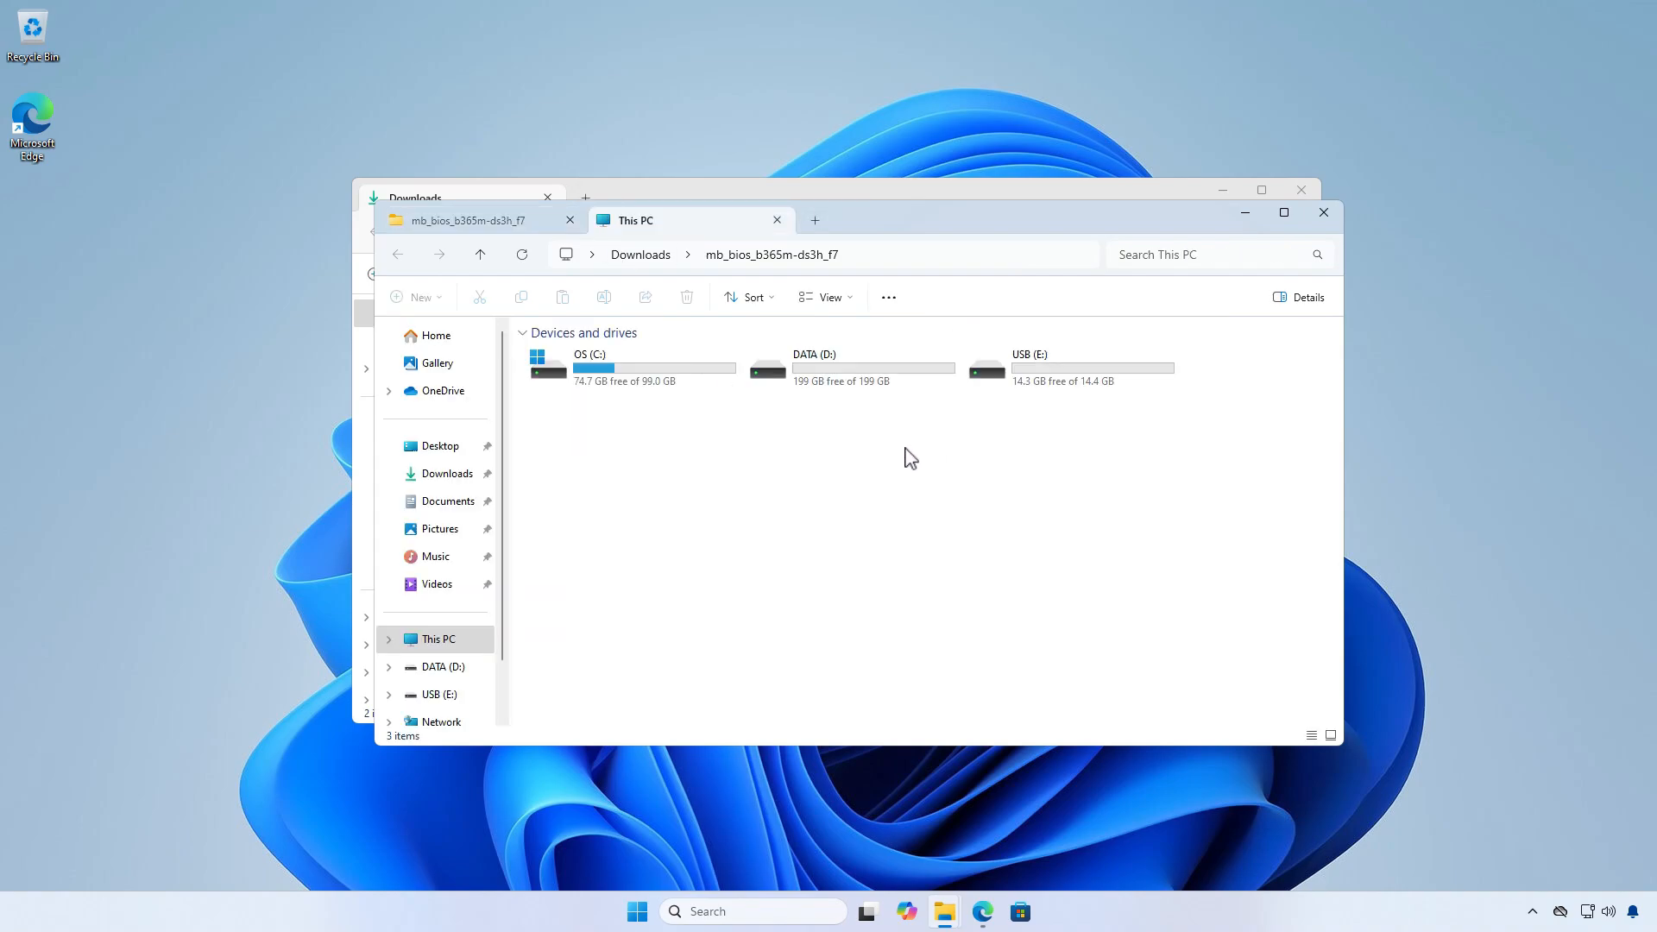
Step: Format the USB (E:) drive with the FAT32 file system, accepting the data-erase warning
left_click(1059, 381)
right_click(1084, 376)
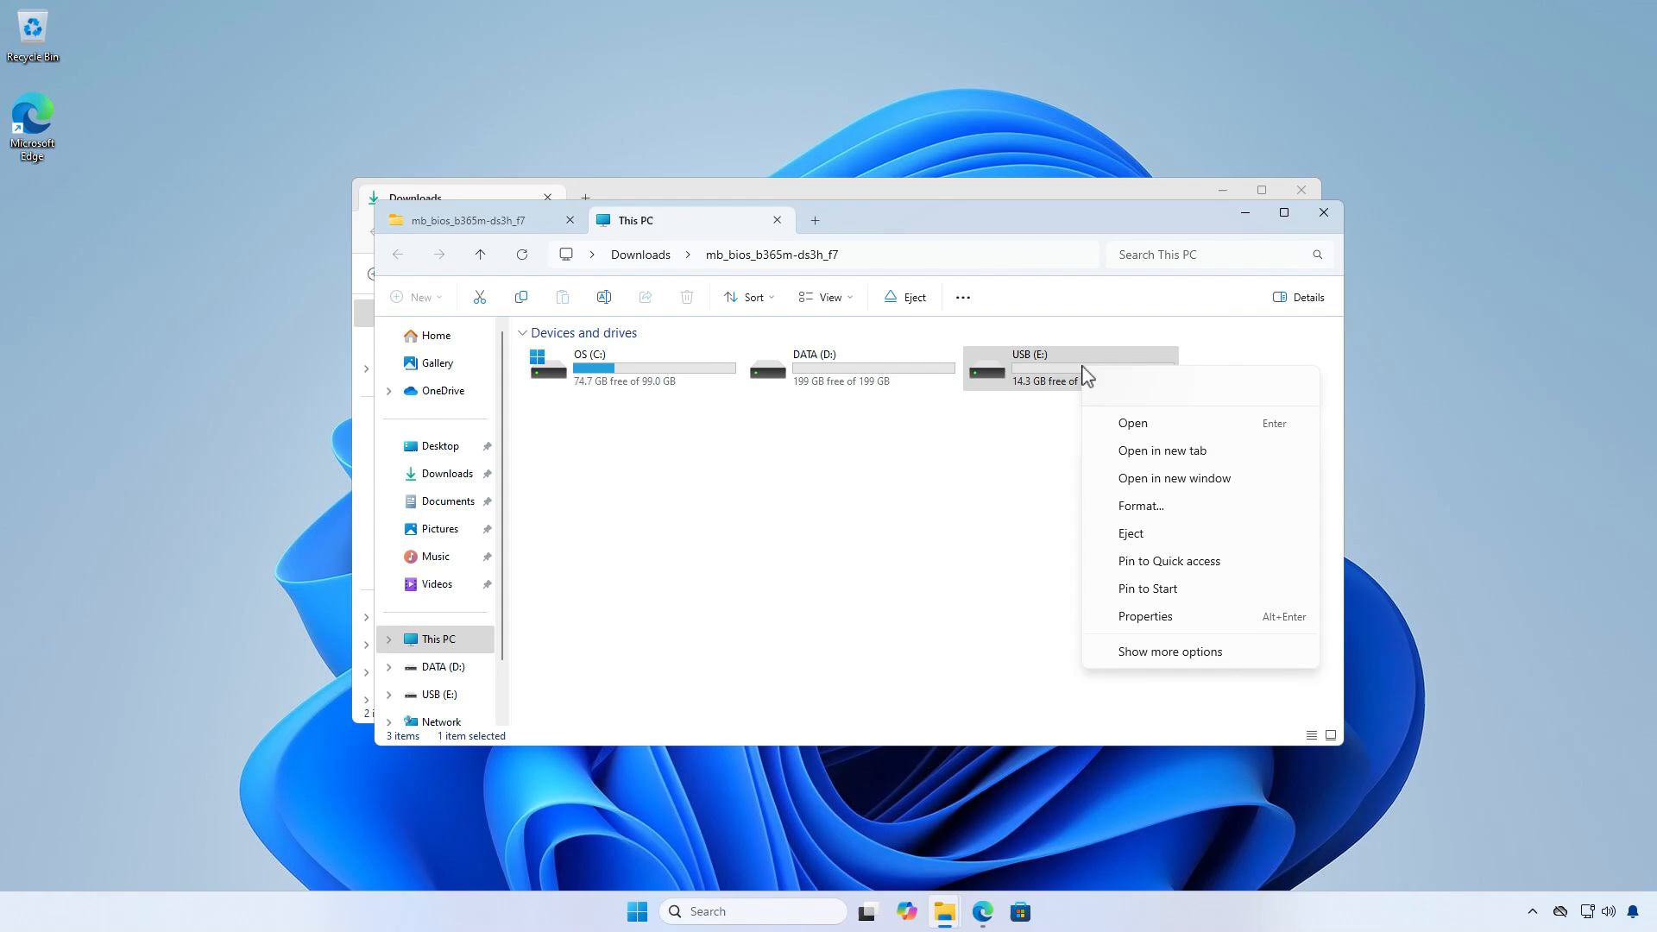
left_click(1194, 507)
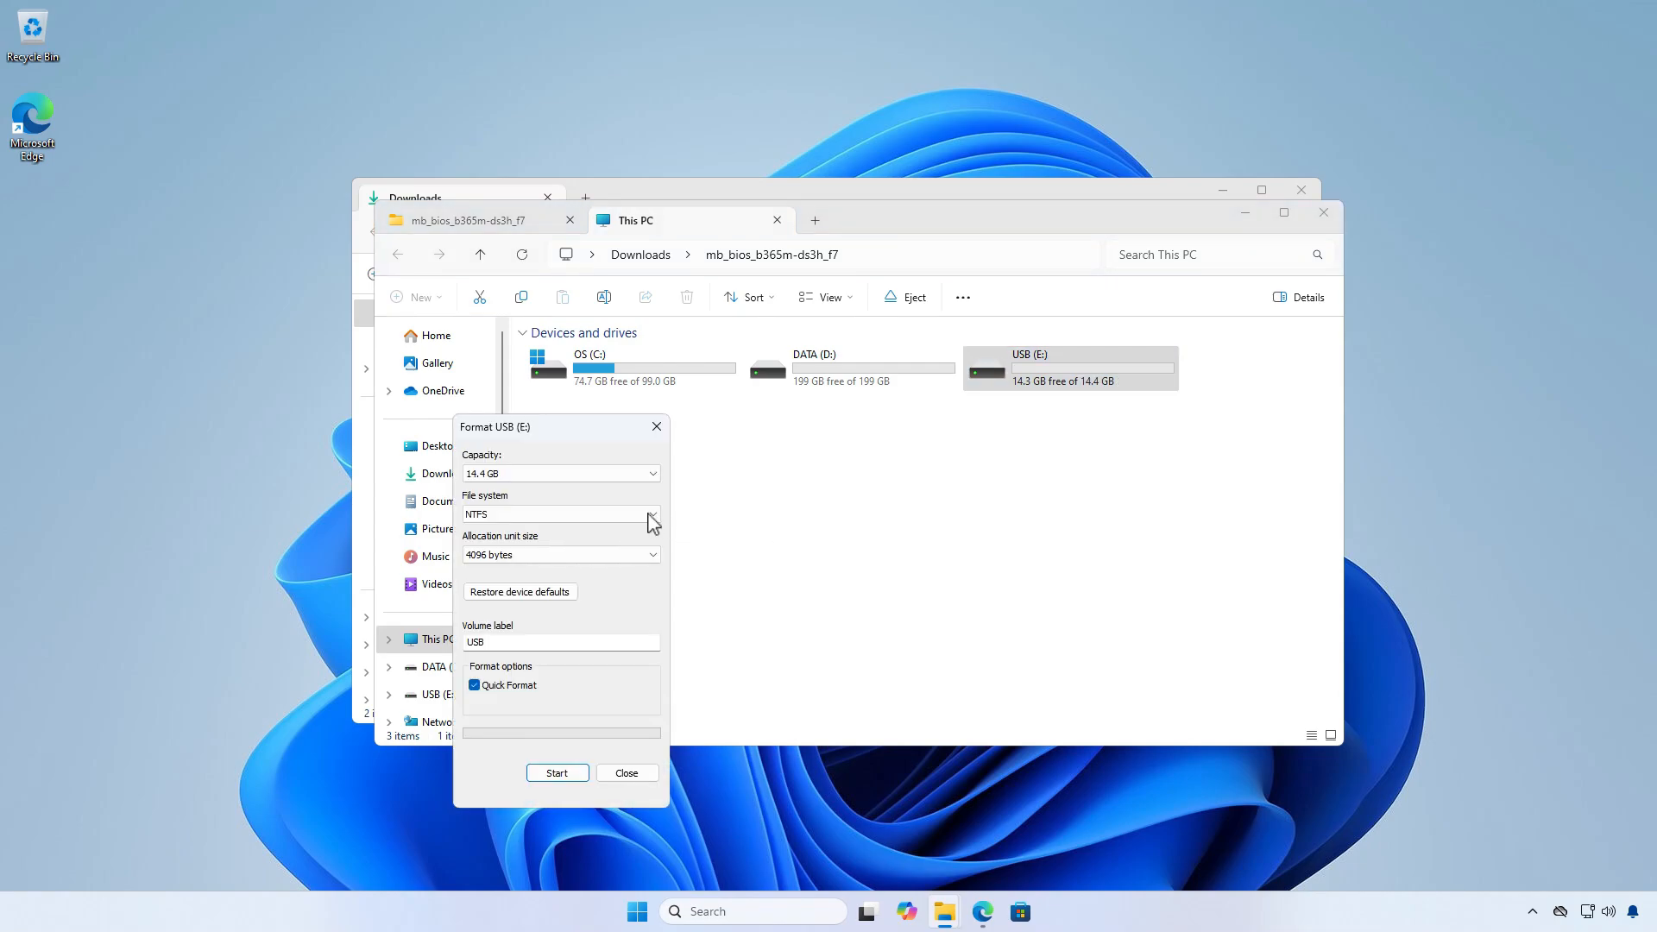
left_click(650, 515)
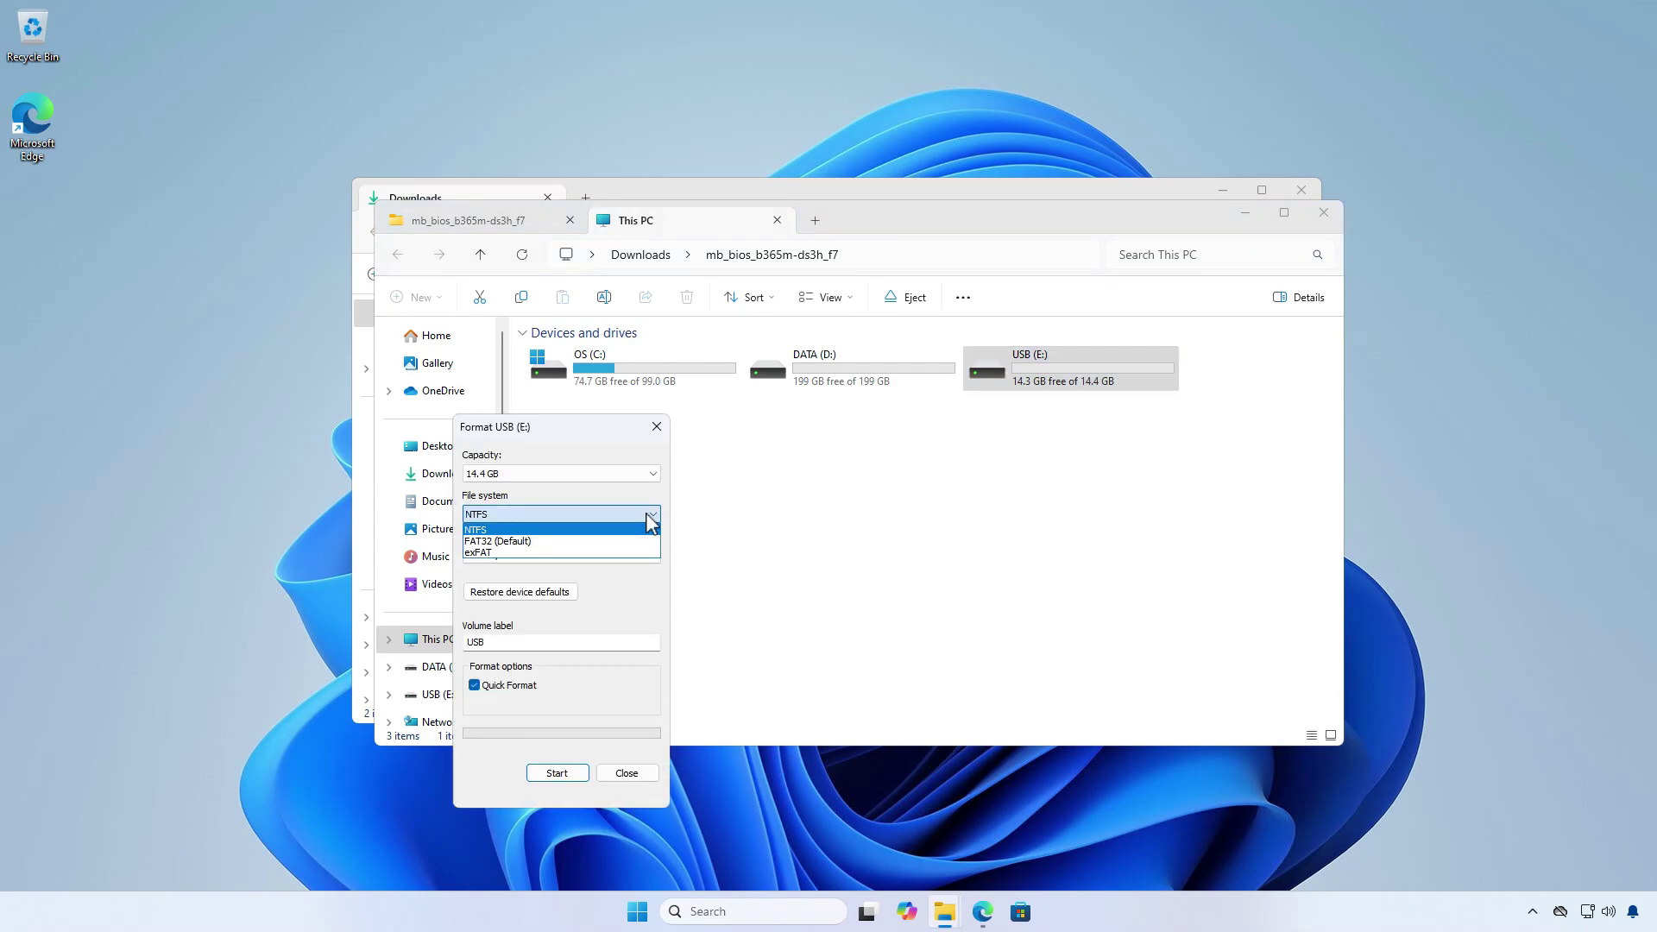
left_click(571, 541)
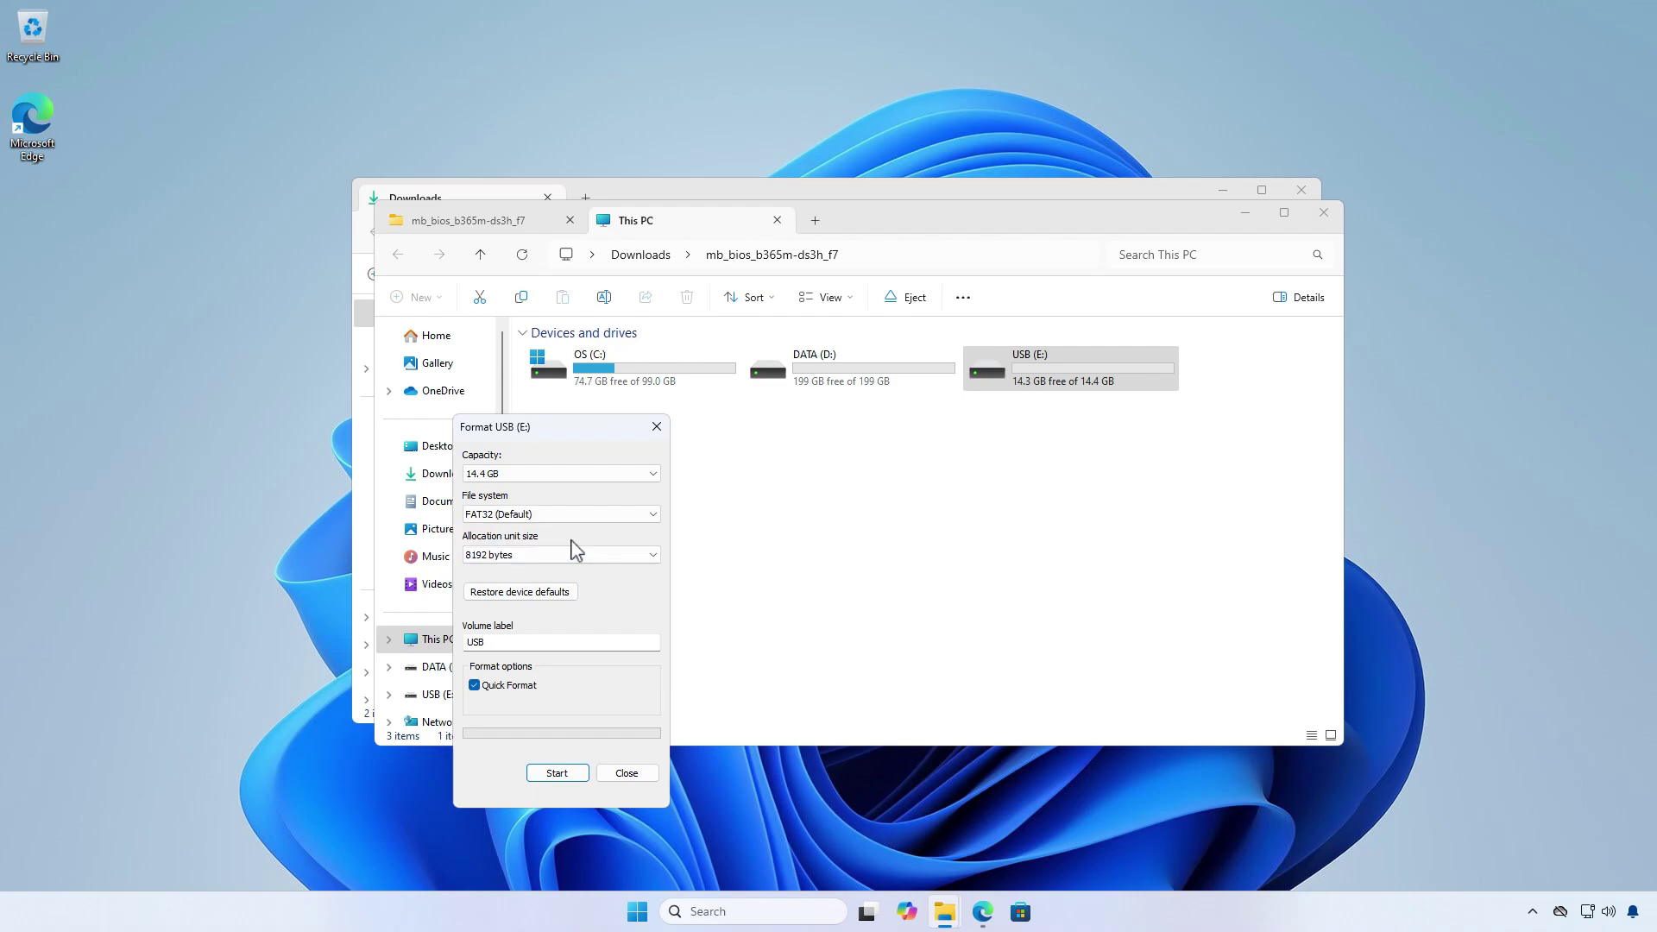
left_click(558, 772)
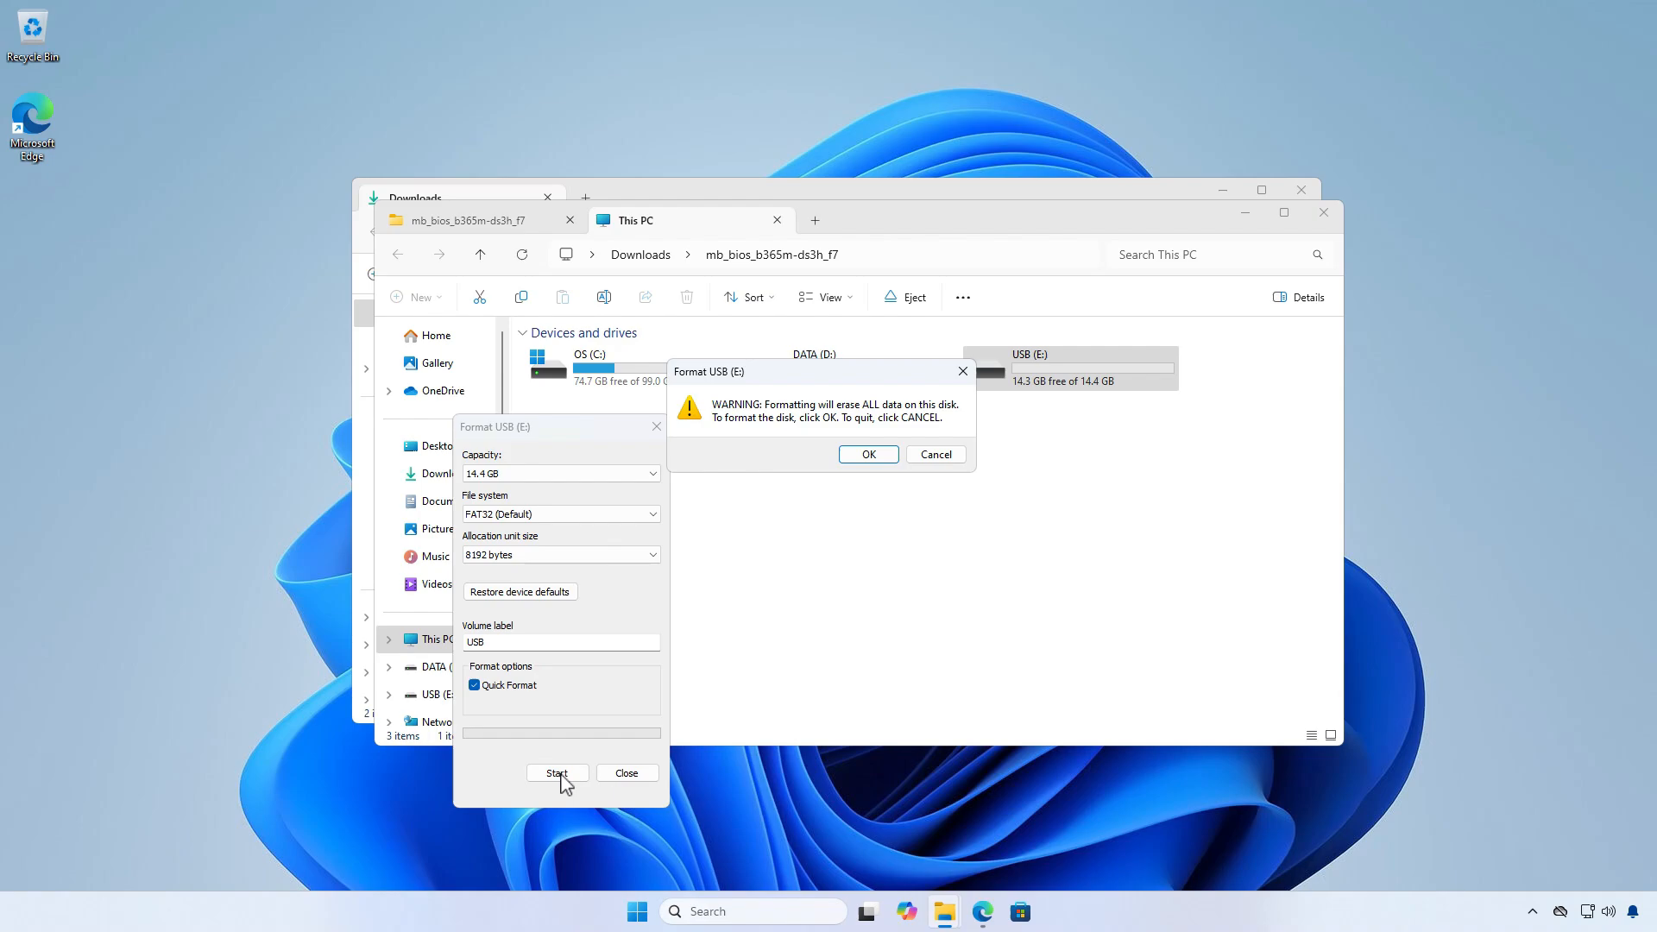
left_click(873, 460)
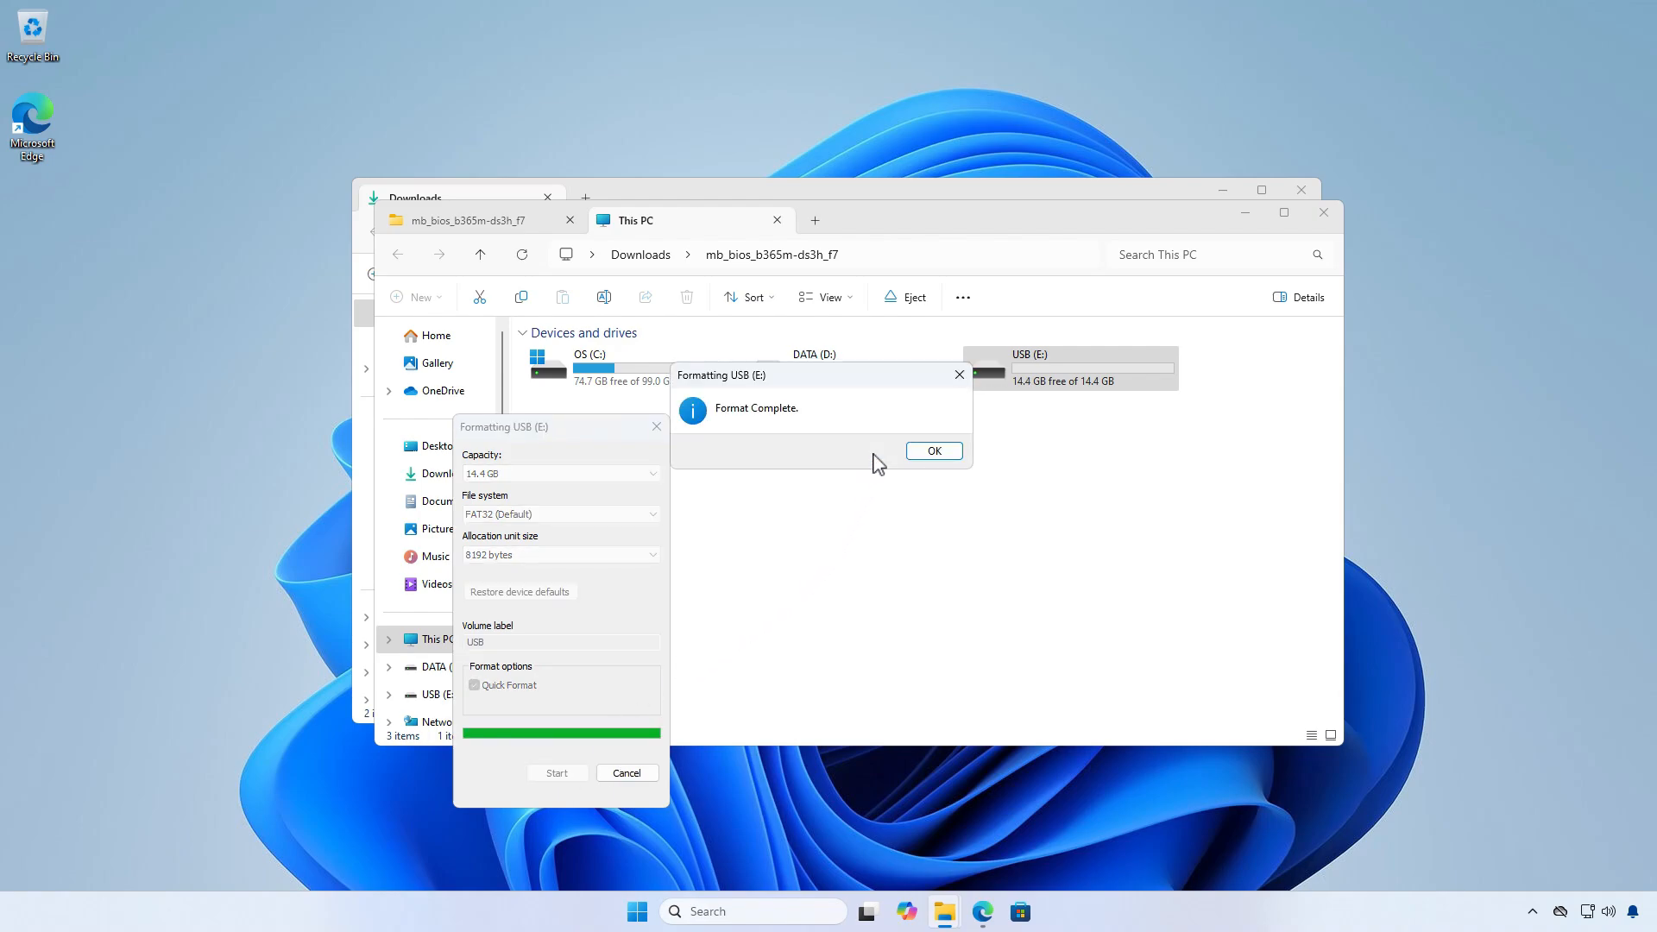
left_click(929, 451)
left_click(627, 772)
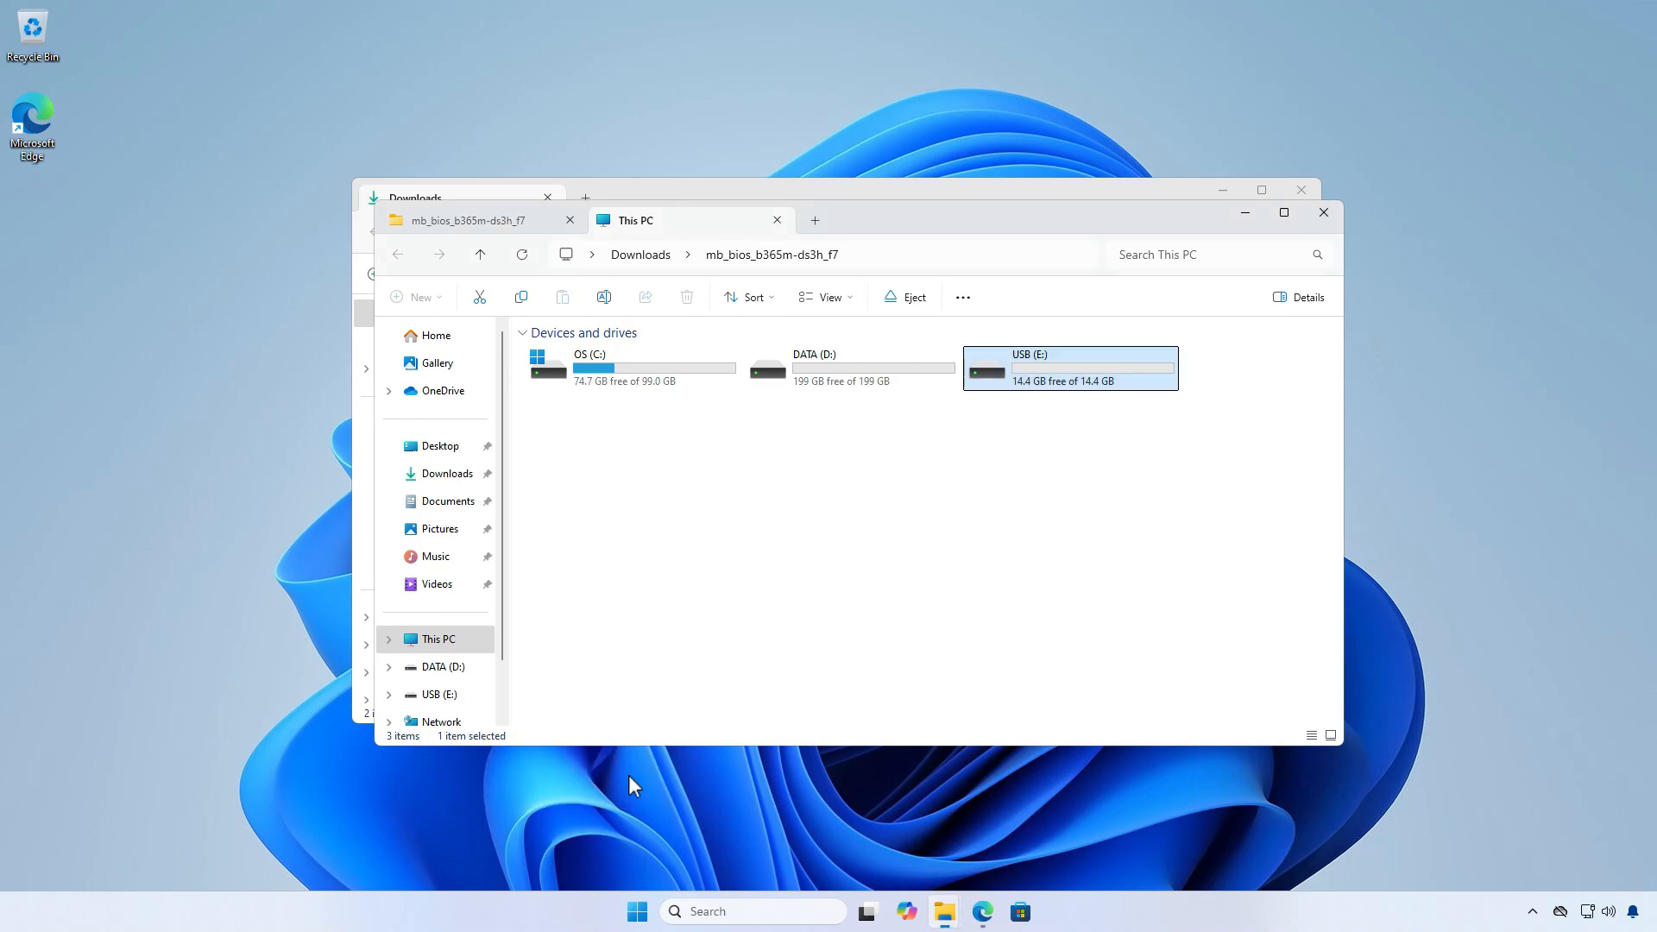
Step: Check the formatted USB drive is empty and select the extracted BIOS files
double_click(1097, 374)
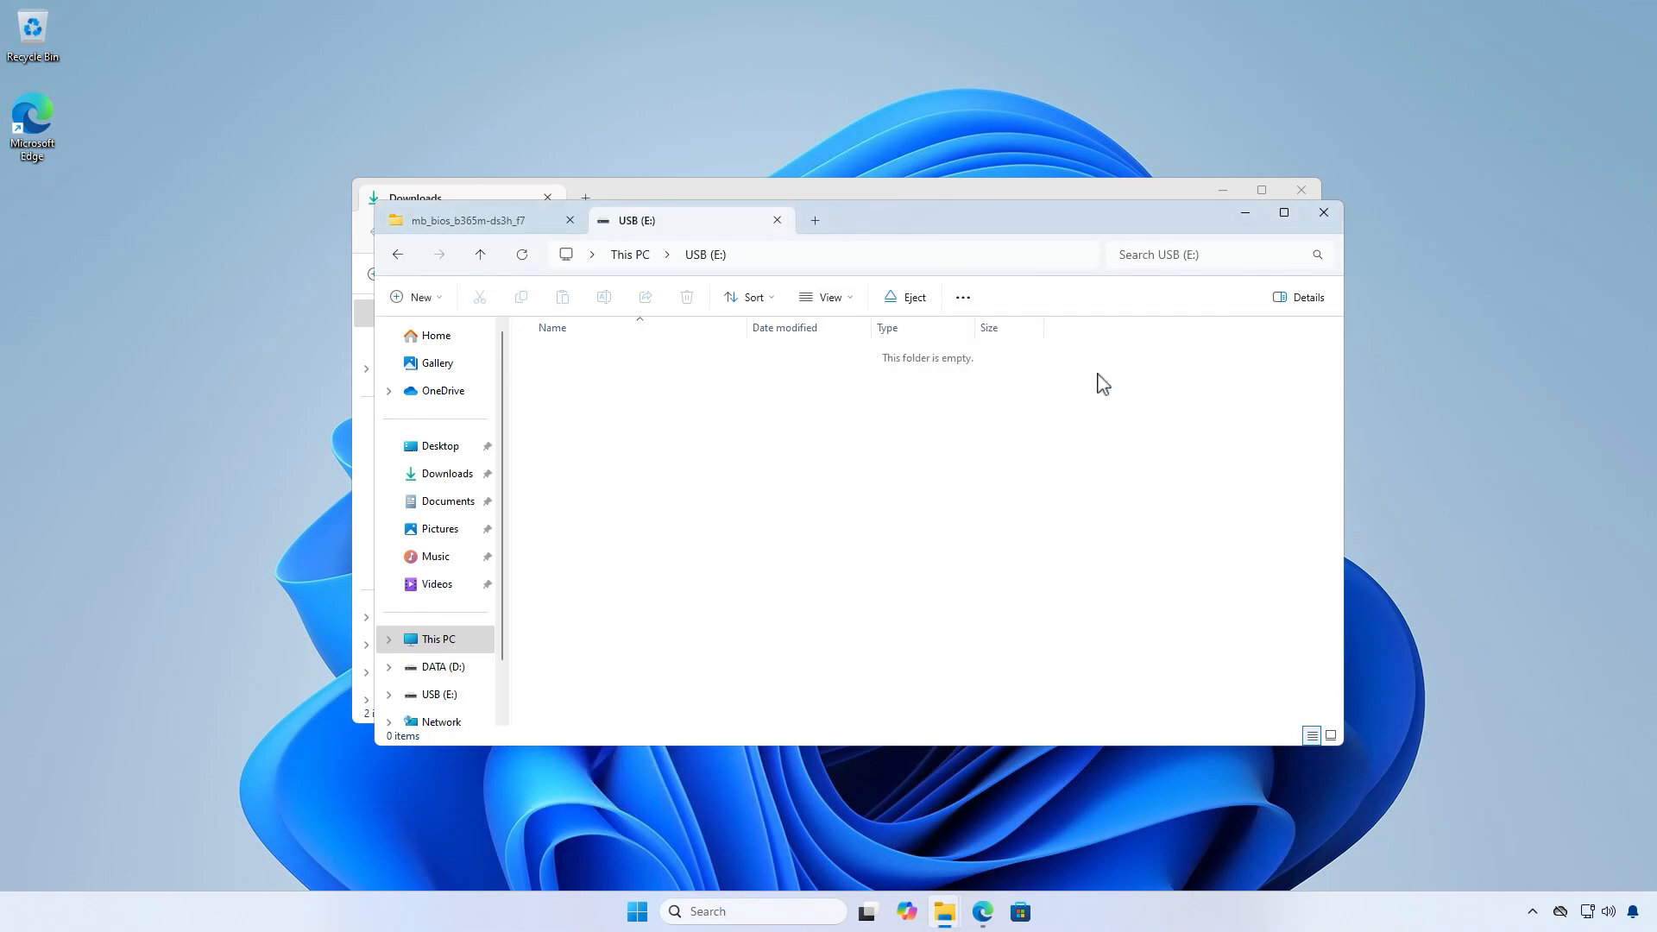
left_click(469, 220)
left_click_drag(663, 514, 593, 378)
Step: Copy the four selected BIOS files and paste them onto USB (E:)
right_click(625, 374)
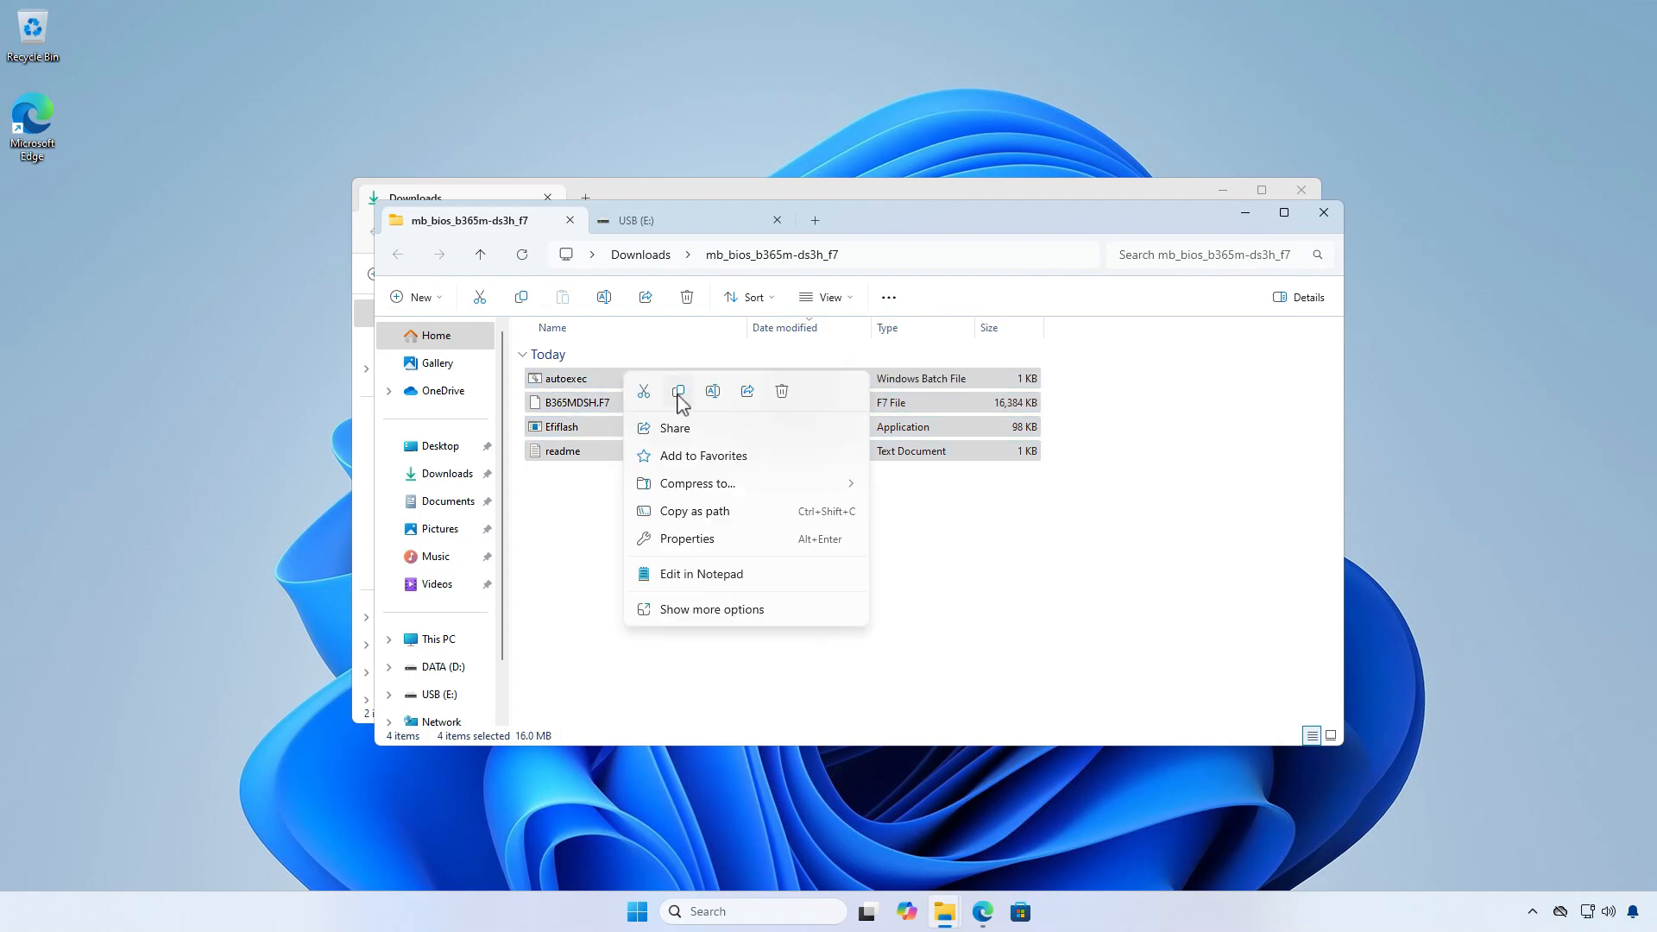
left_click(679, 391)
left_click(677, 223)
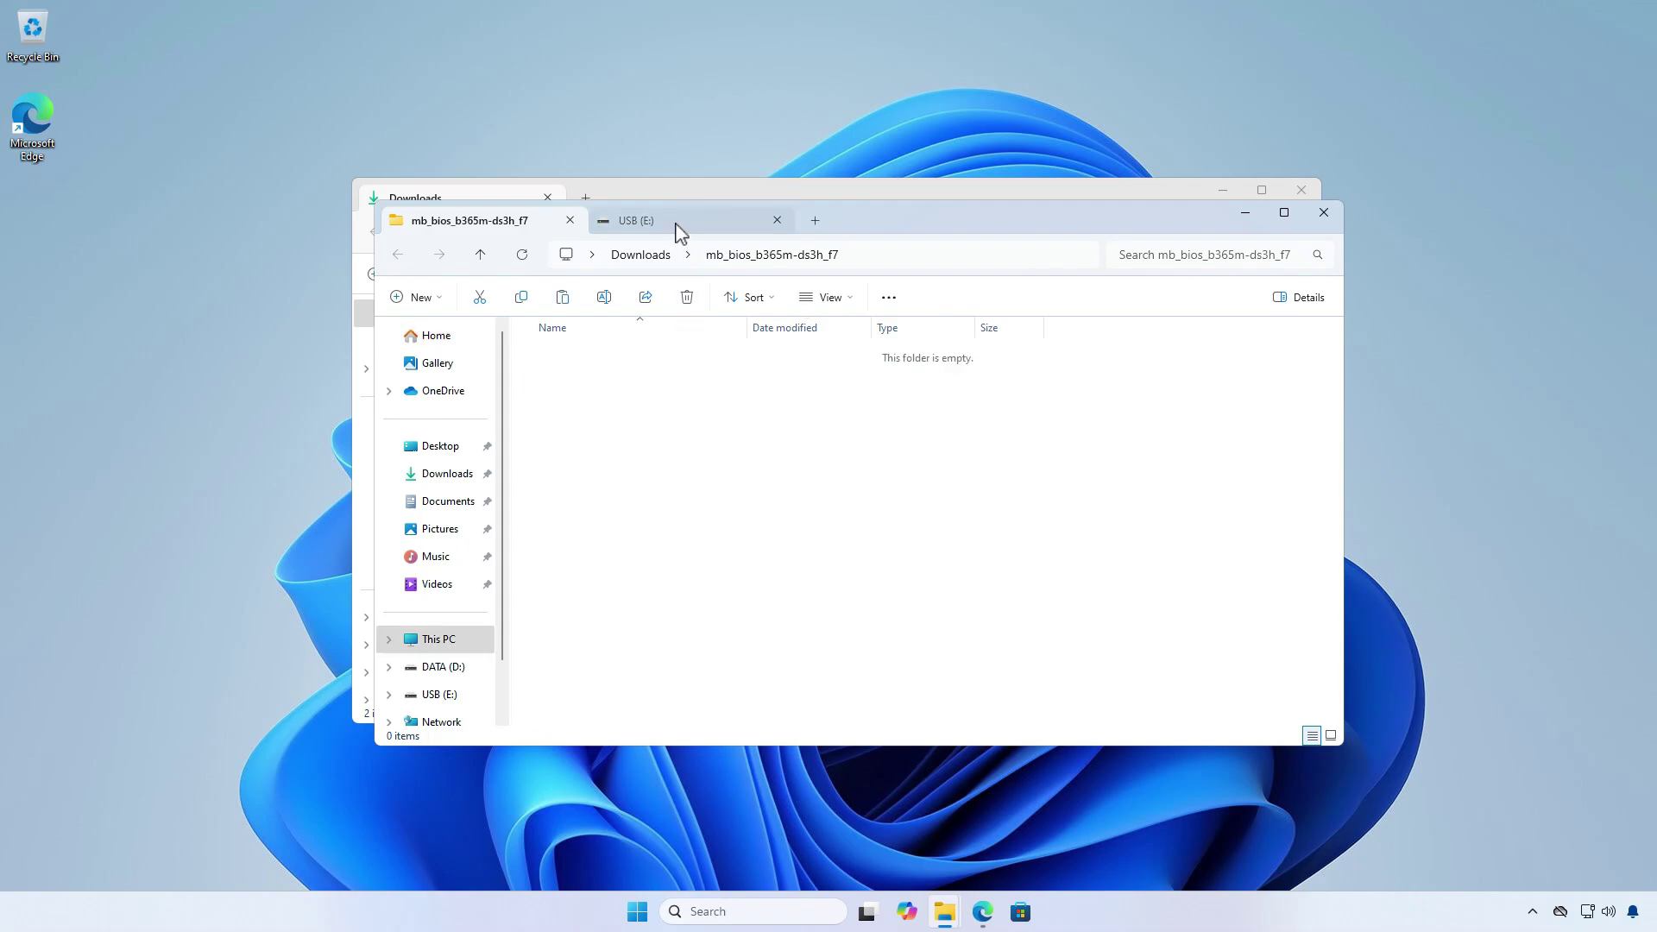
right_click(803, 433)
left_click(819, 445)
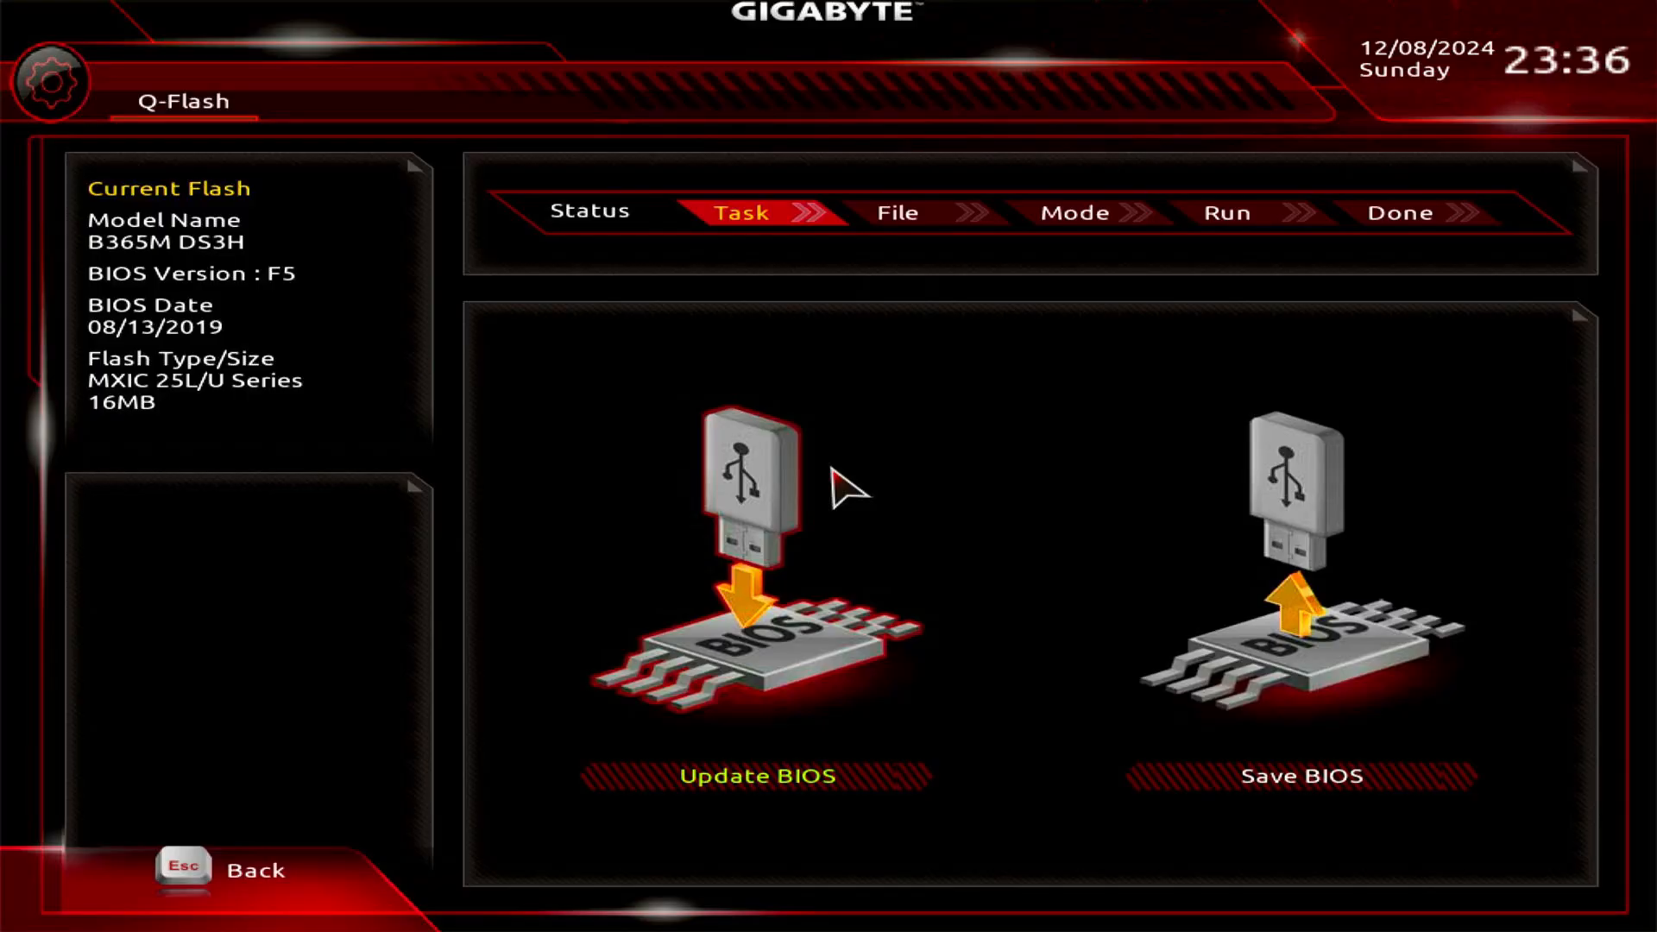
Step: Choose Update BIOS, pick B365MDSH.F7 from the USB drive and proceed to verify and flash
left_click(774, 479)
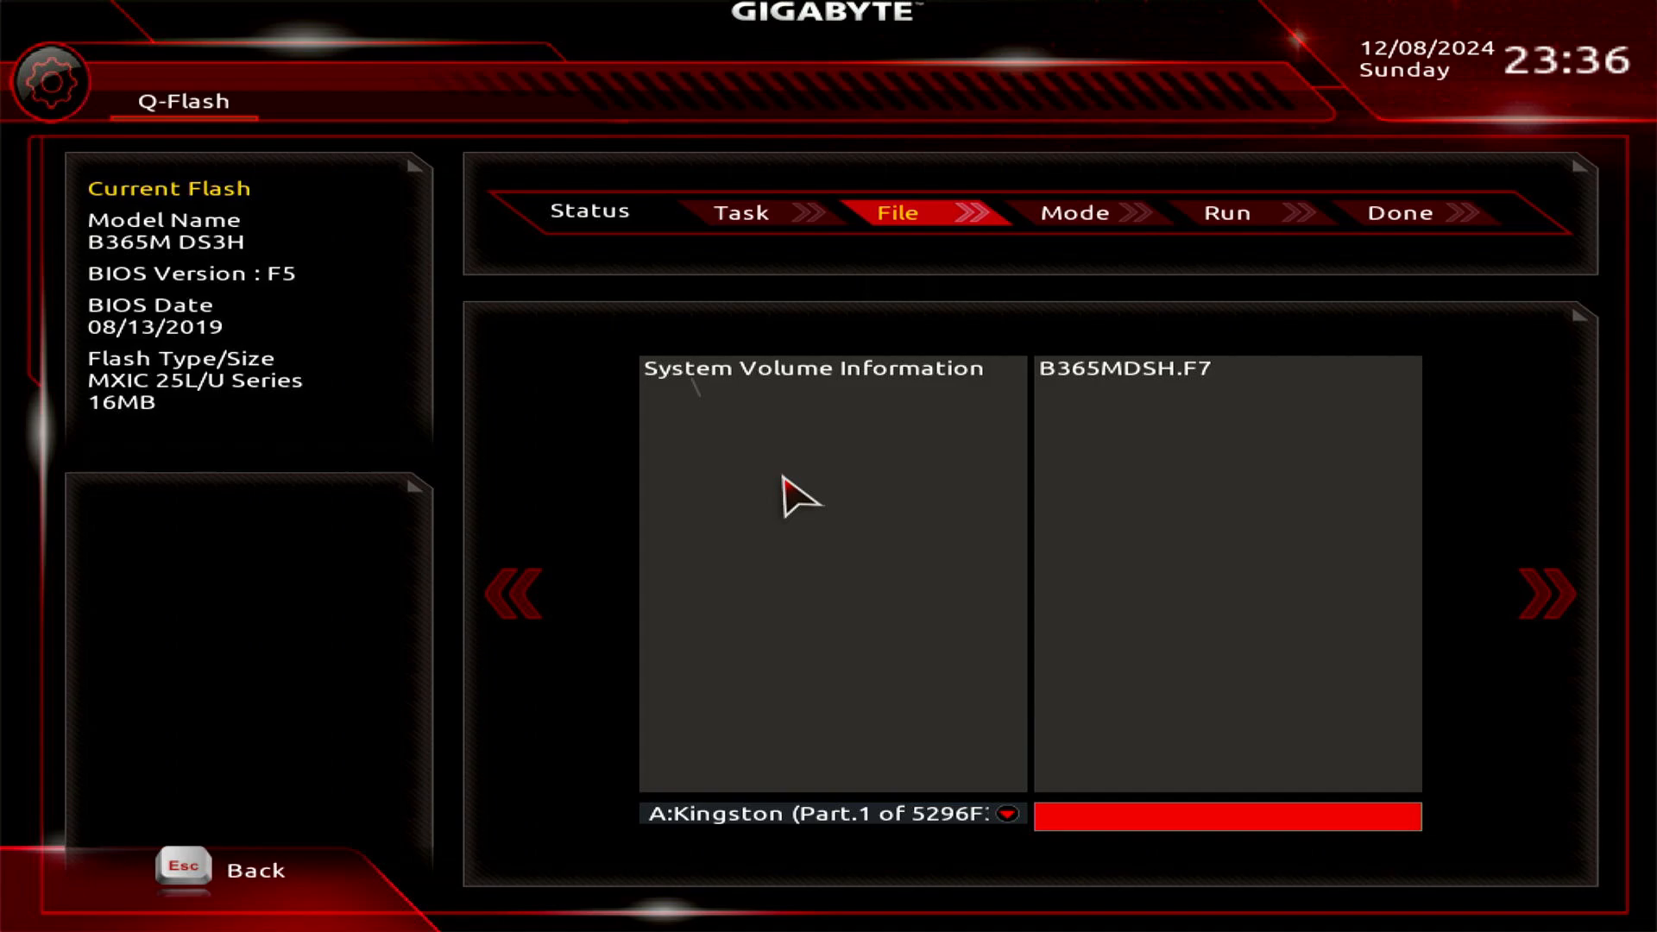
left_click(1085, 378)
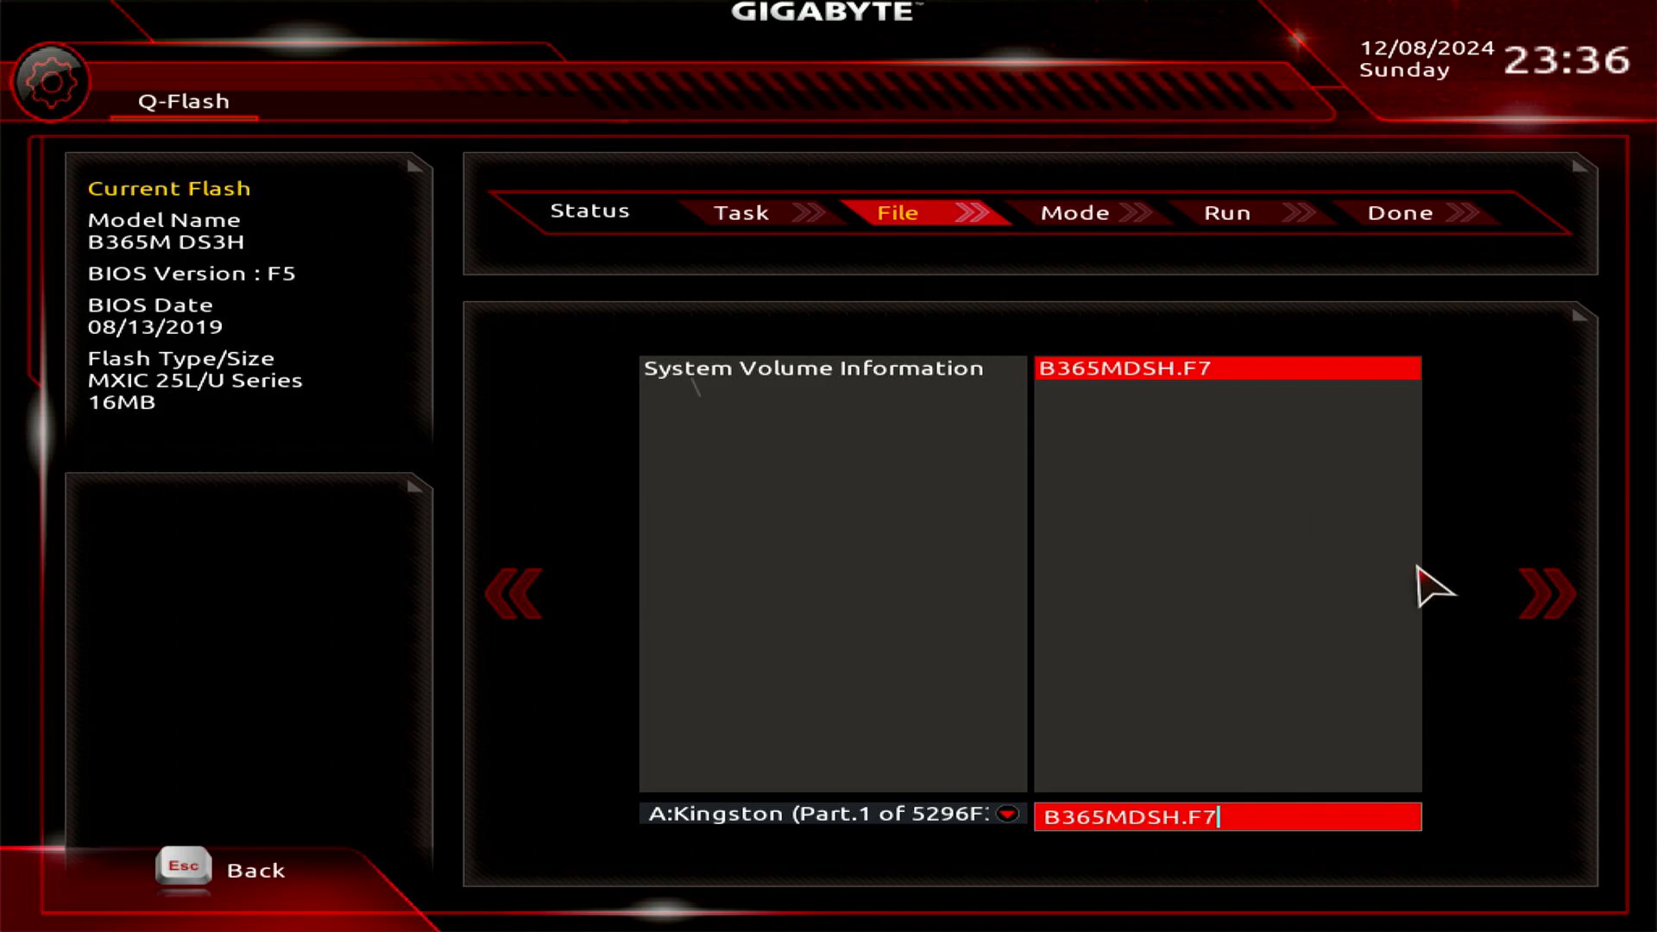
left_click(1558, 579)
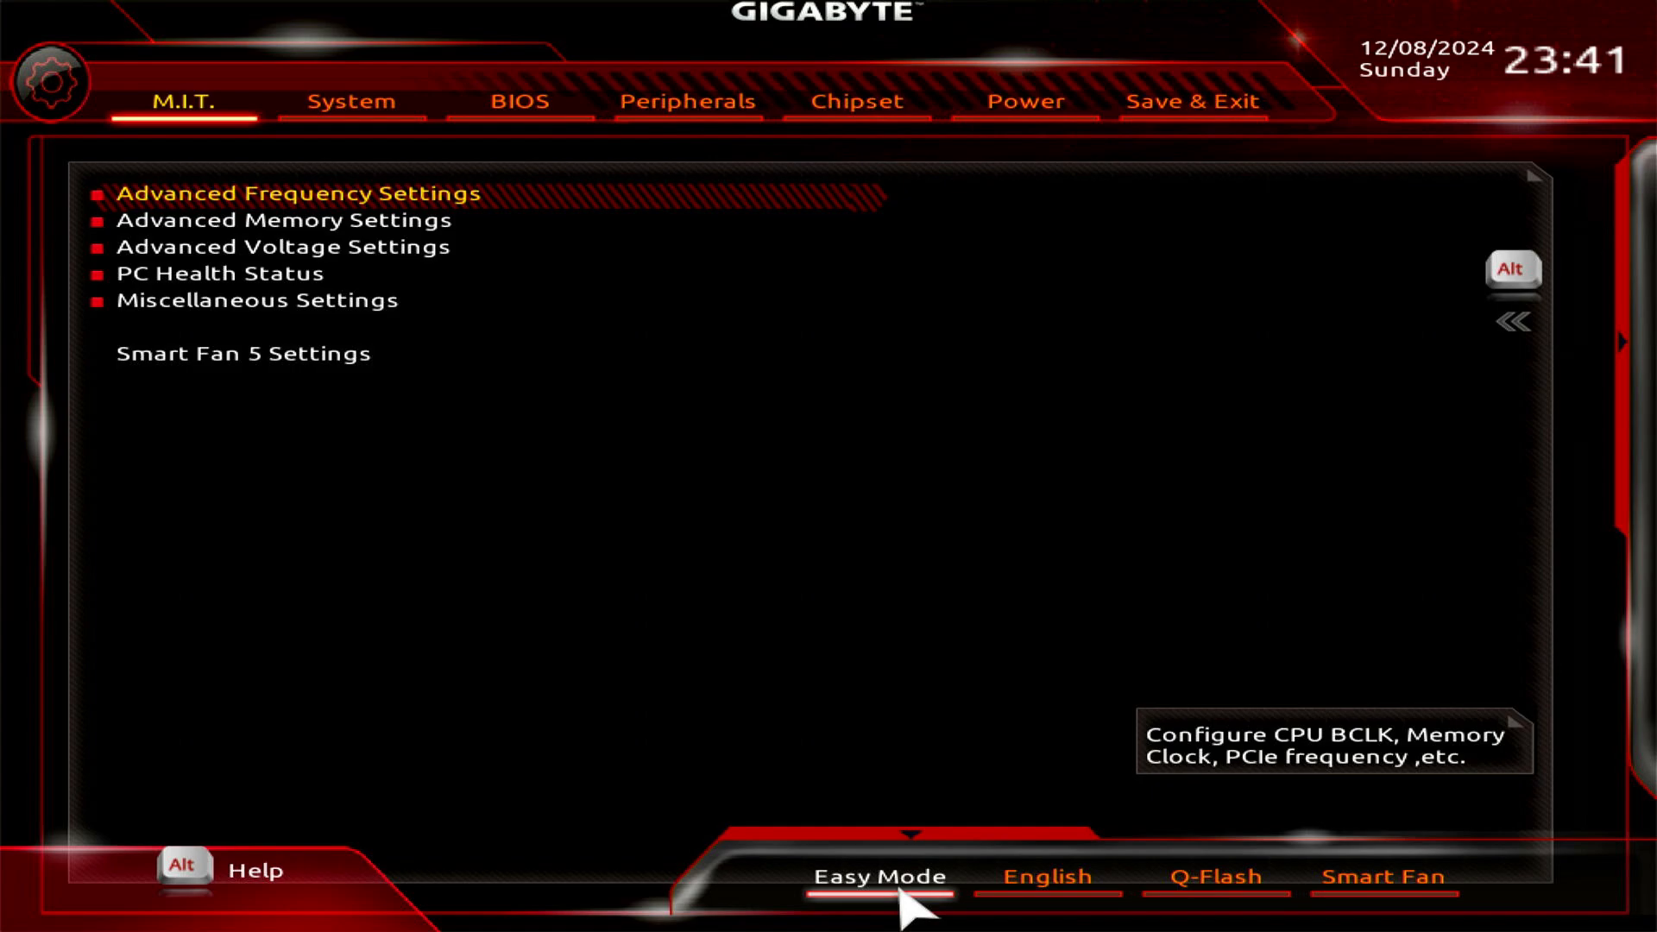
Step: Reopen Q-Flash and acknowledge the BIOS ID check error with Ok
left_click(1193, 906)
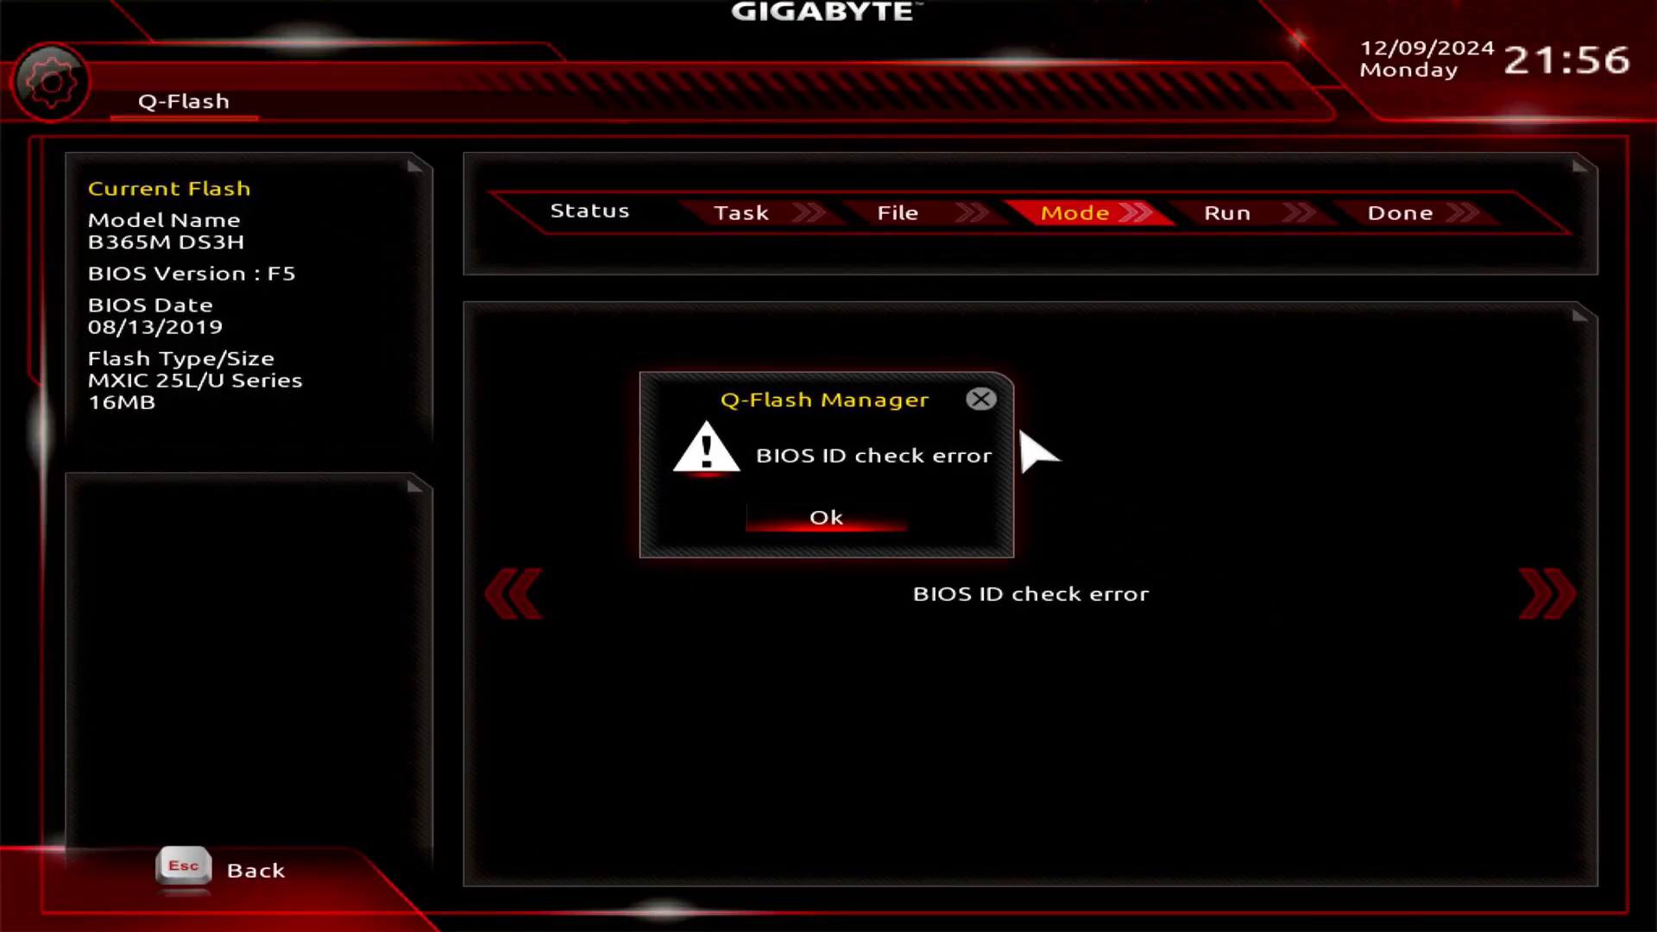
left_click(990, 410)
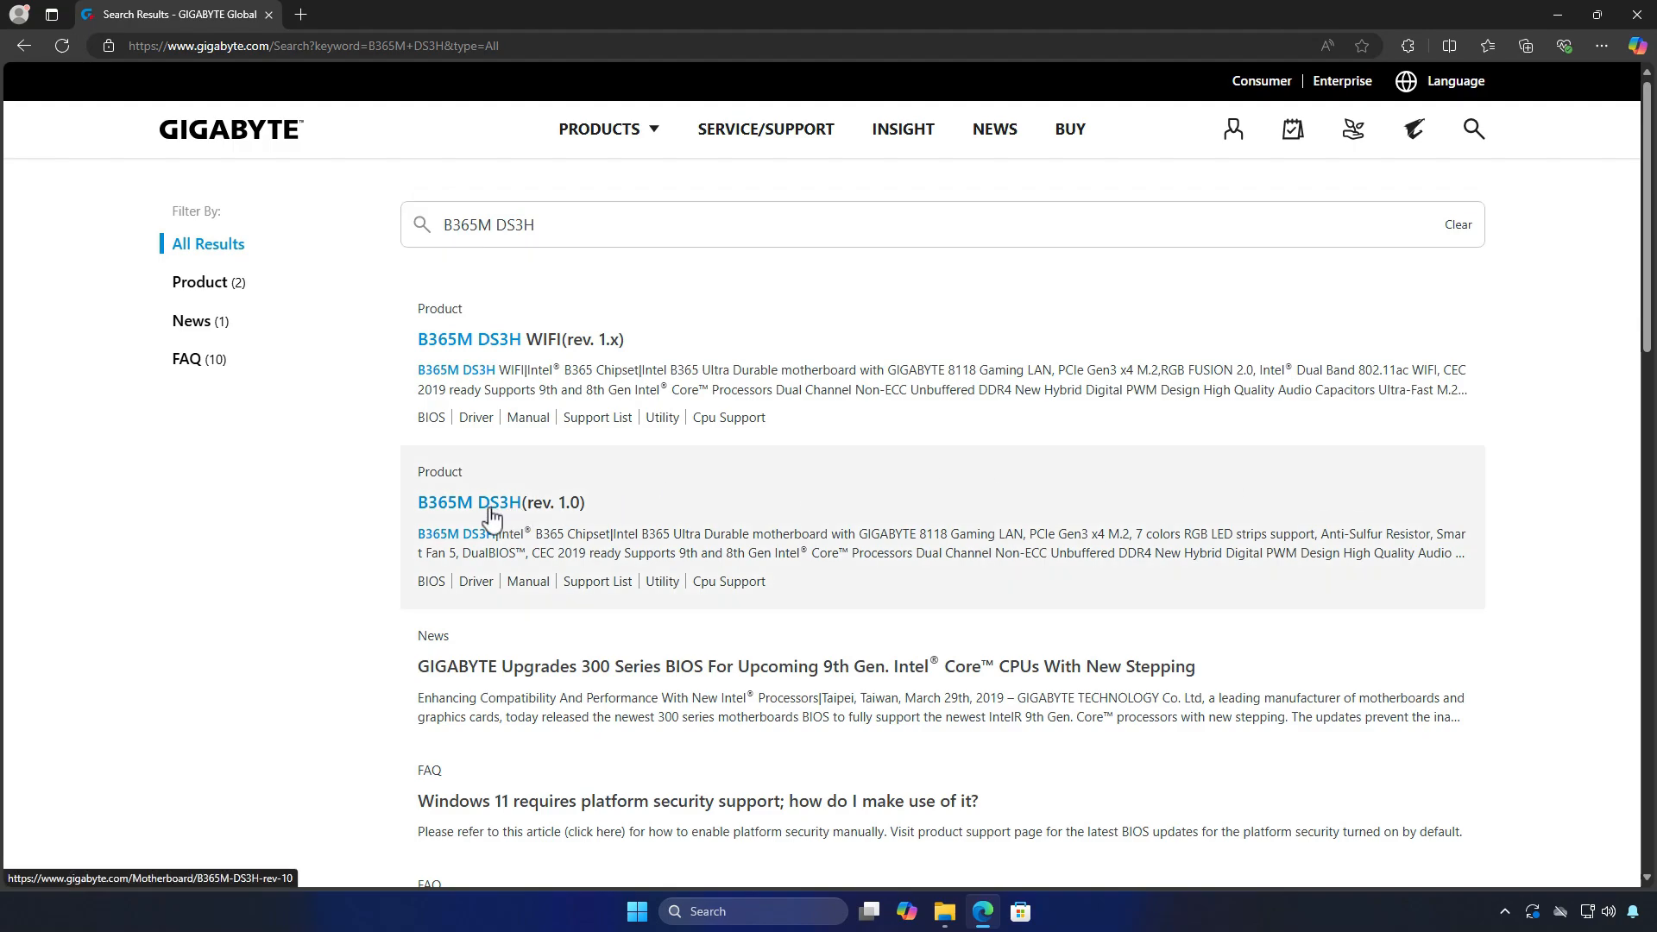
Step: From the B365M DS3H (rev. 1.0) support page, download the F7 BIOS release again
left_click(490, 515)
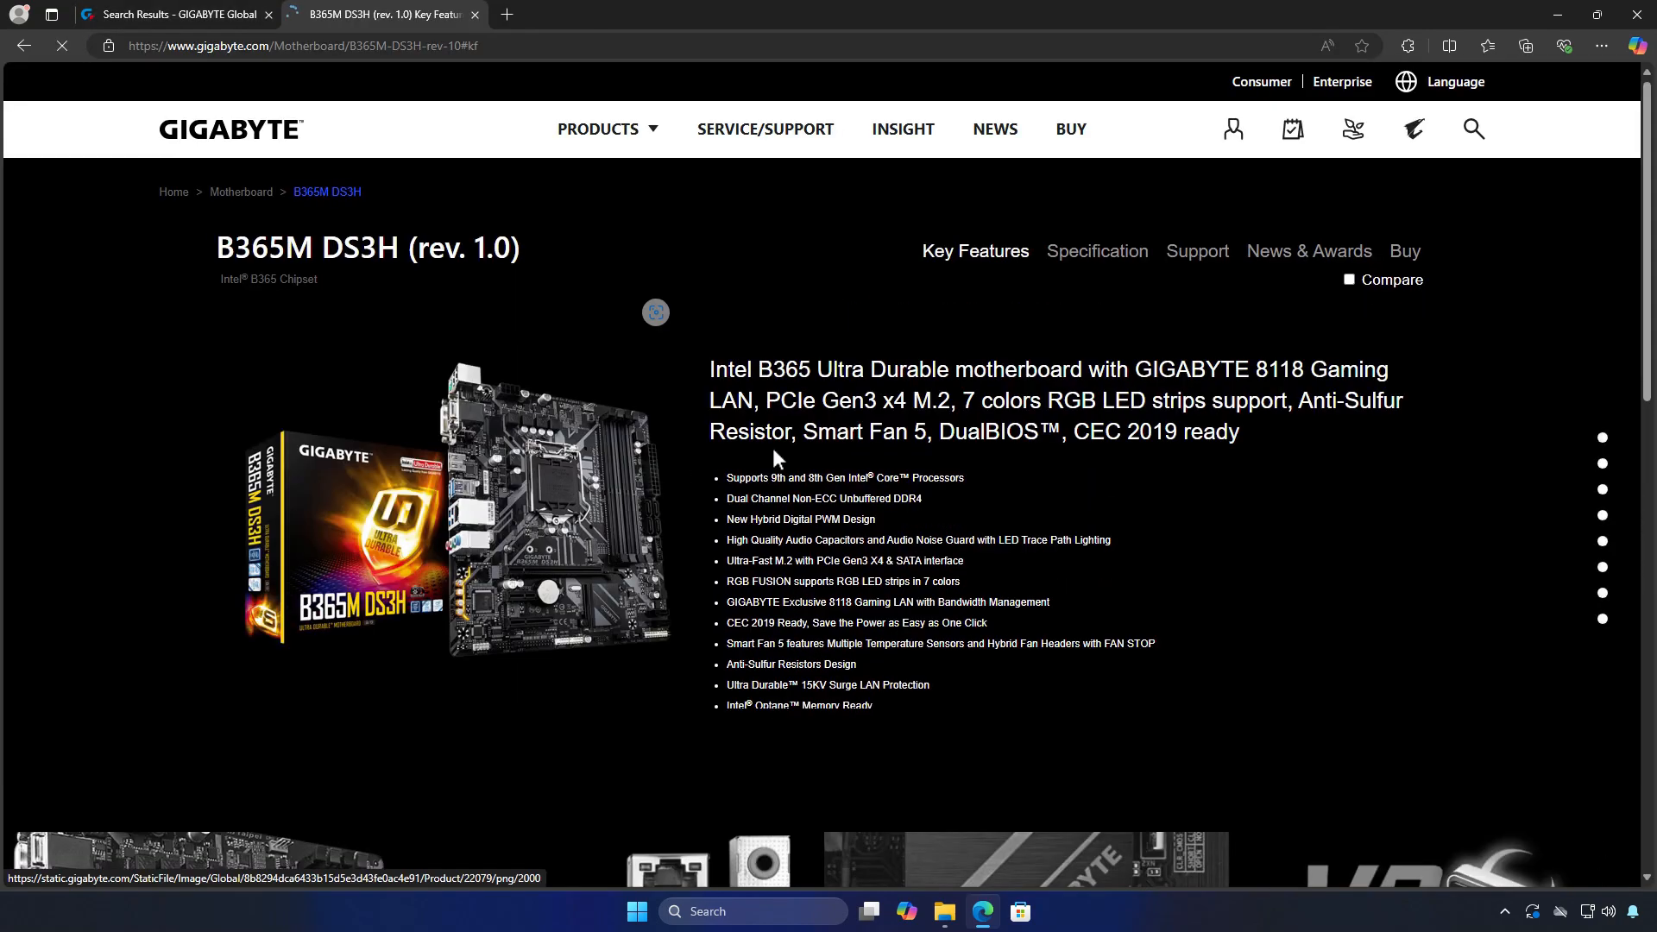
left_click(1197, 252)
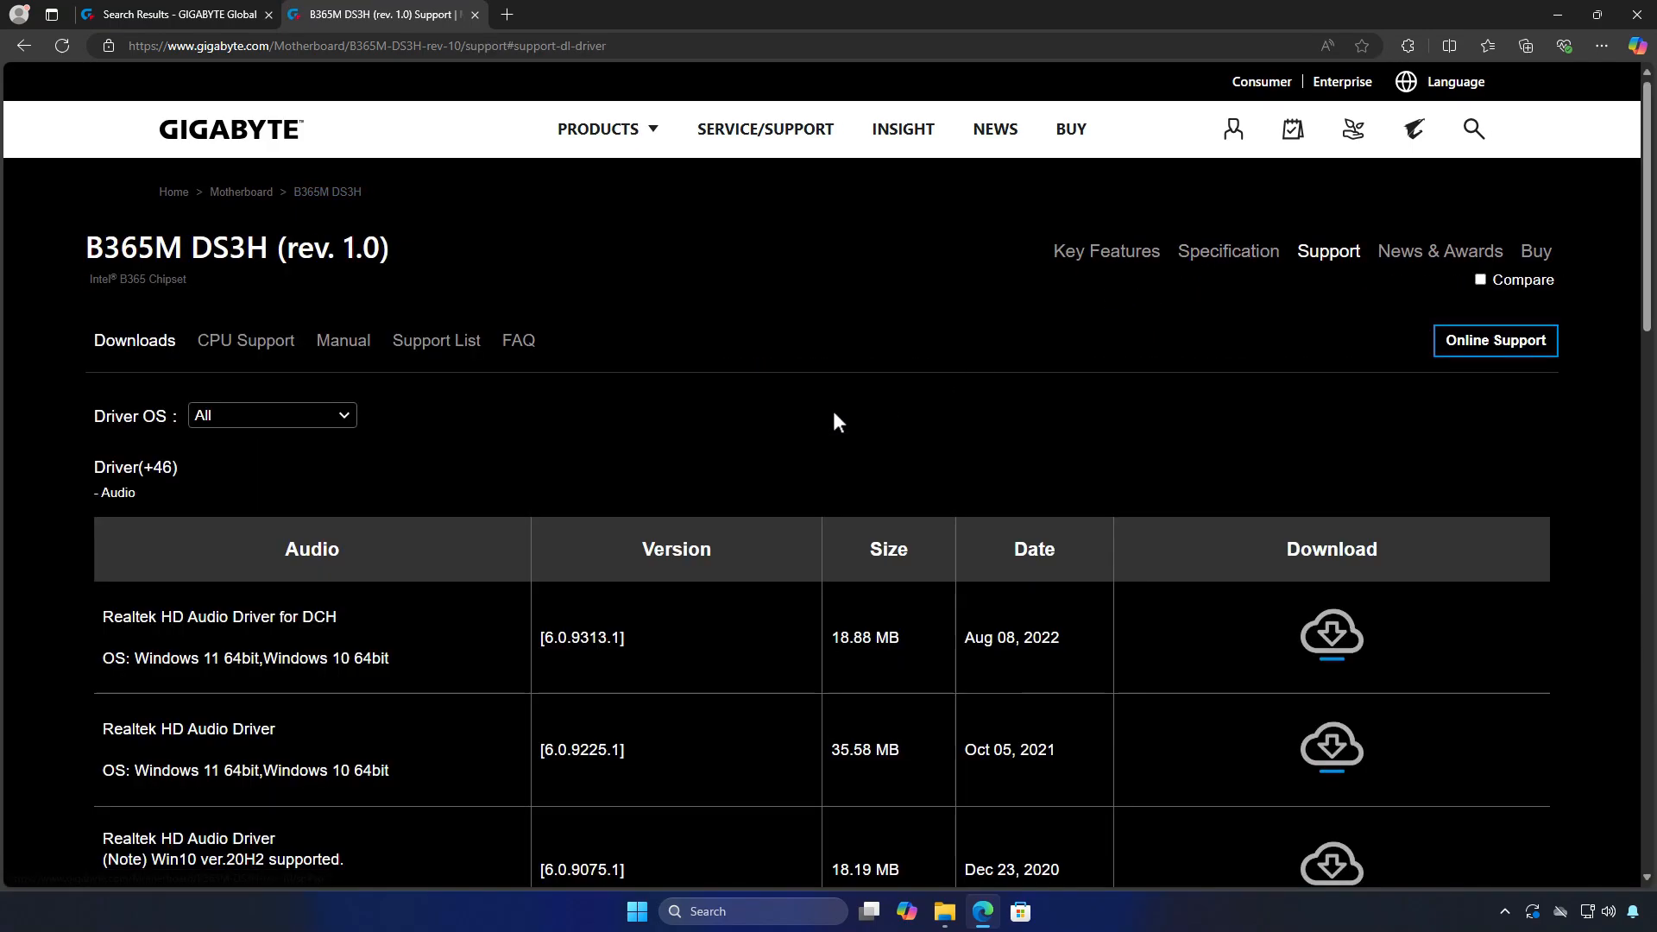
scroll(834, 412, "down", 4)
scroll(832, 411, "down", 3)
scroll(833, 411, "down", 2)
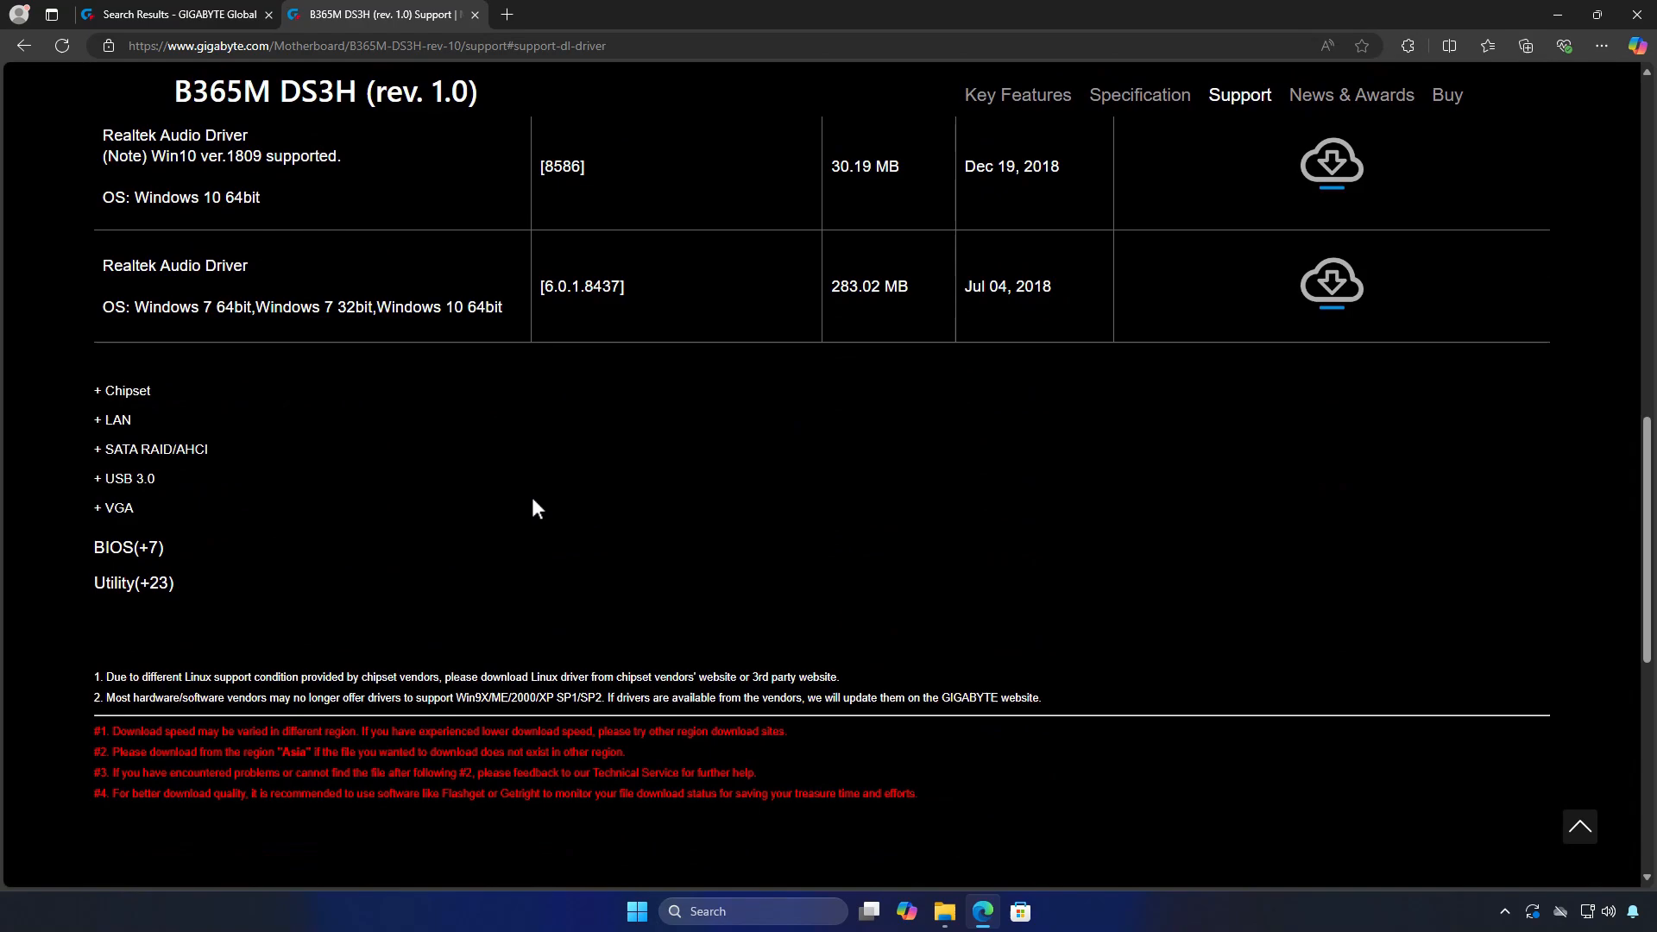
left_click(119, 544)
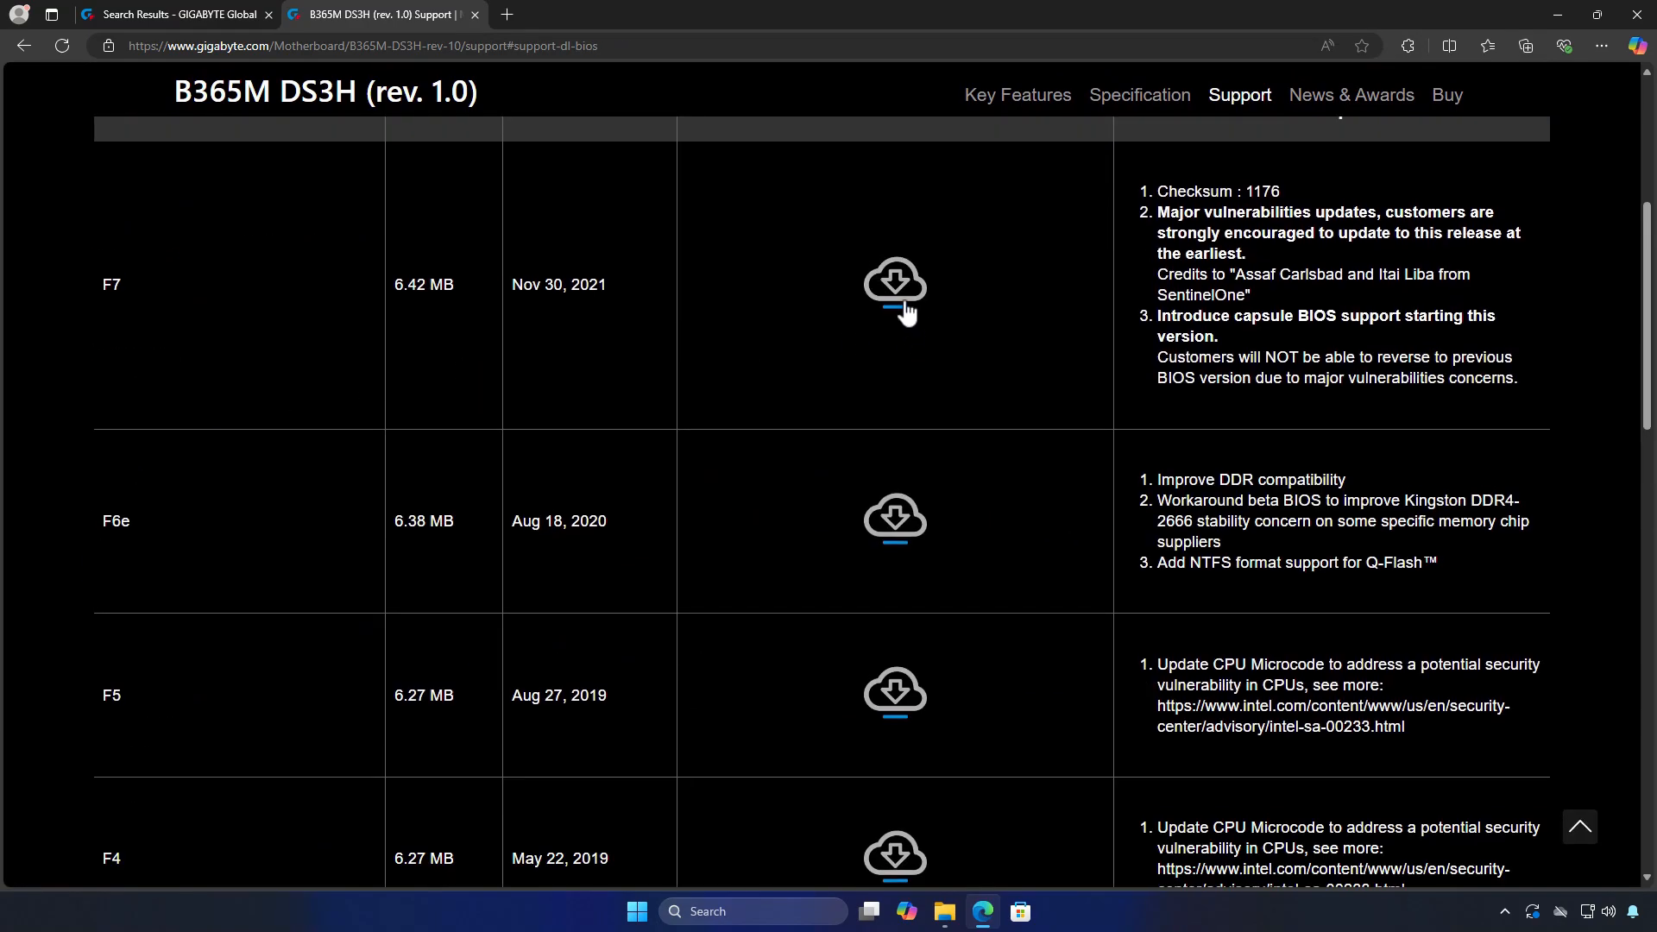
left_click(902, 301)
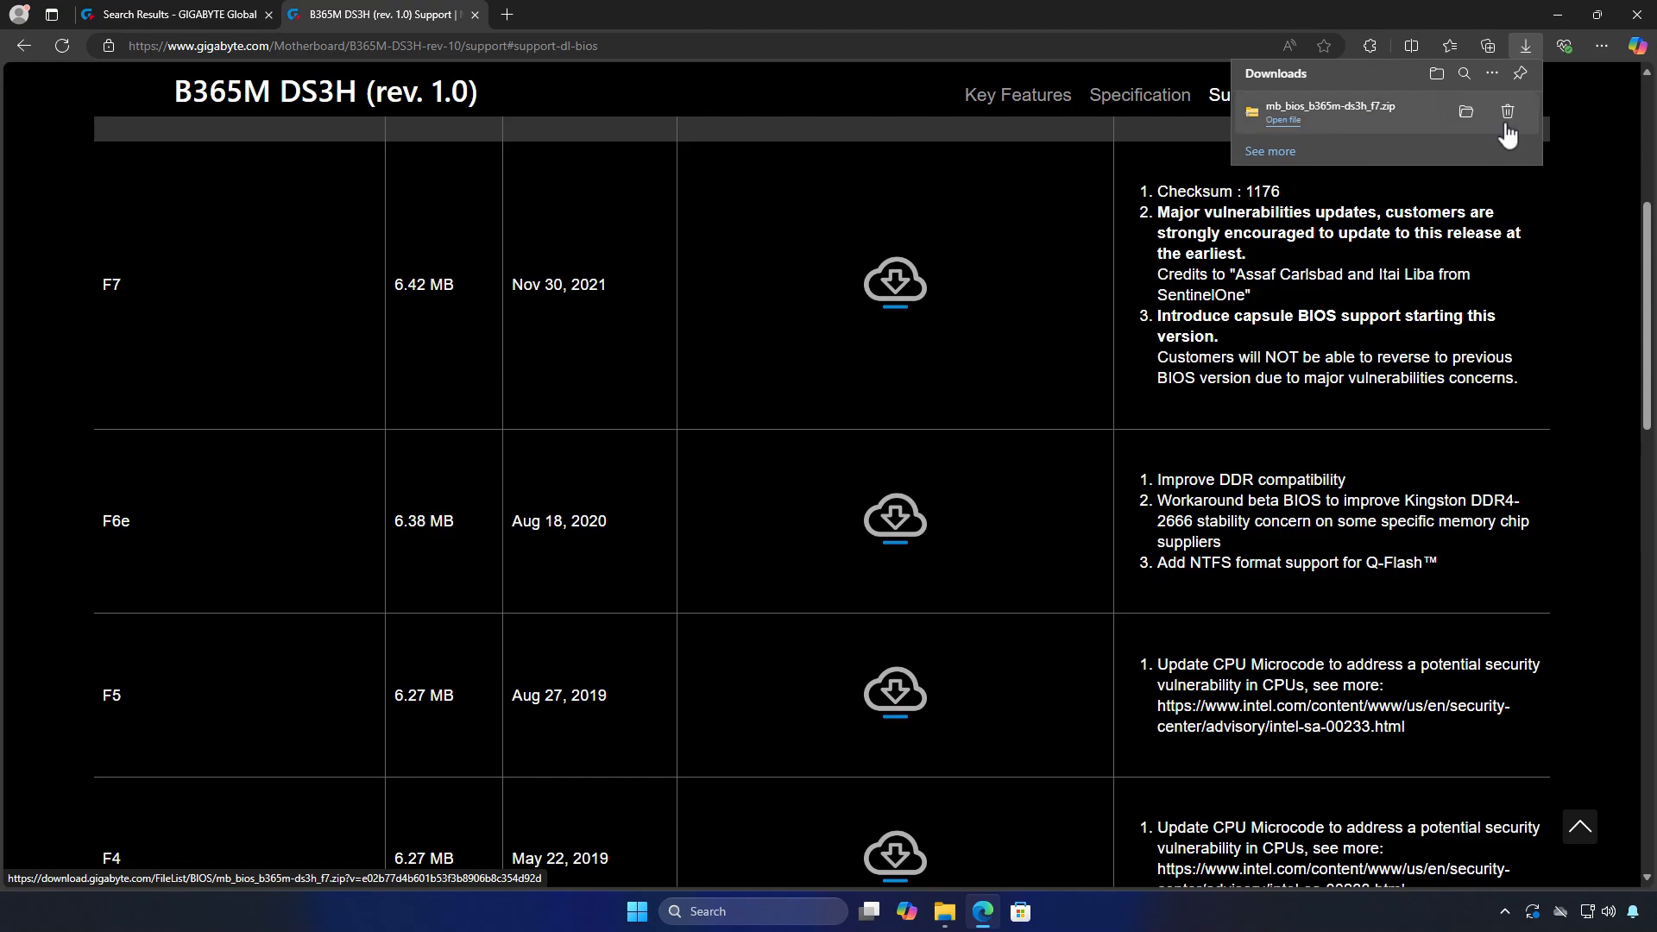
Step: Extract the downloaded F7 zip and copy the B365MDSH.F7 file
left_click(1466, 114)
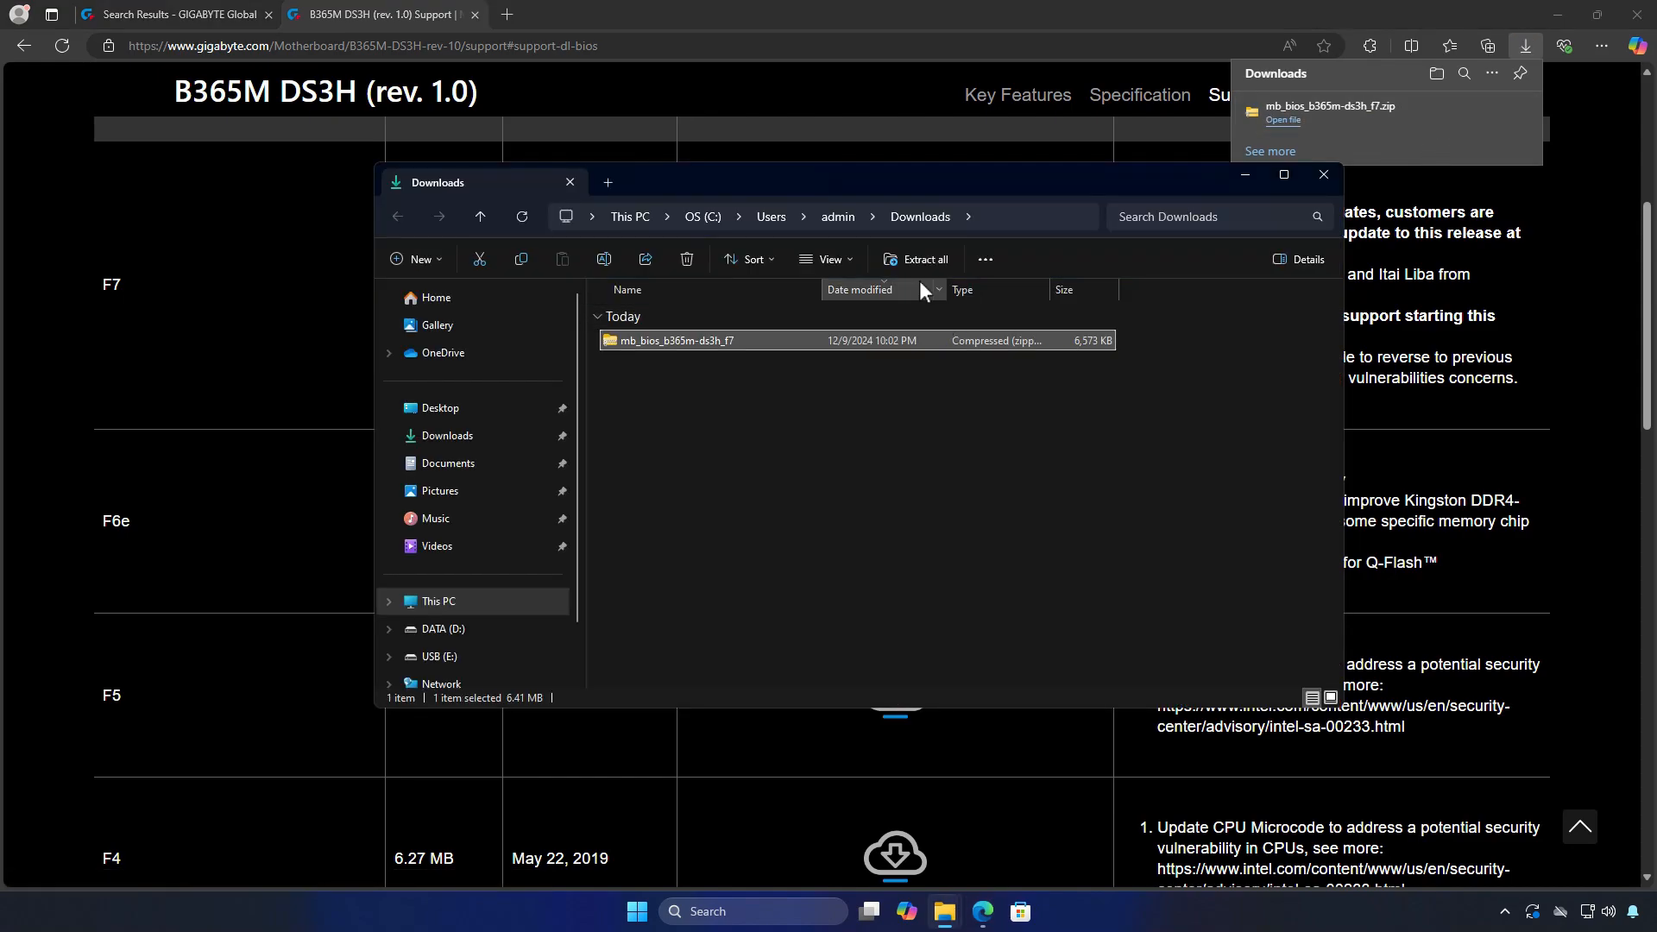
left_click(916, 258)
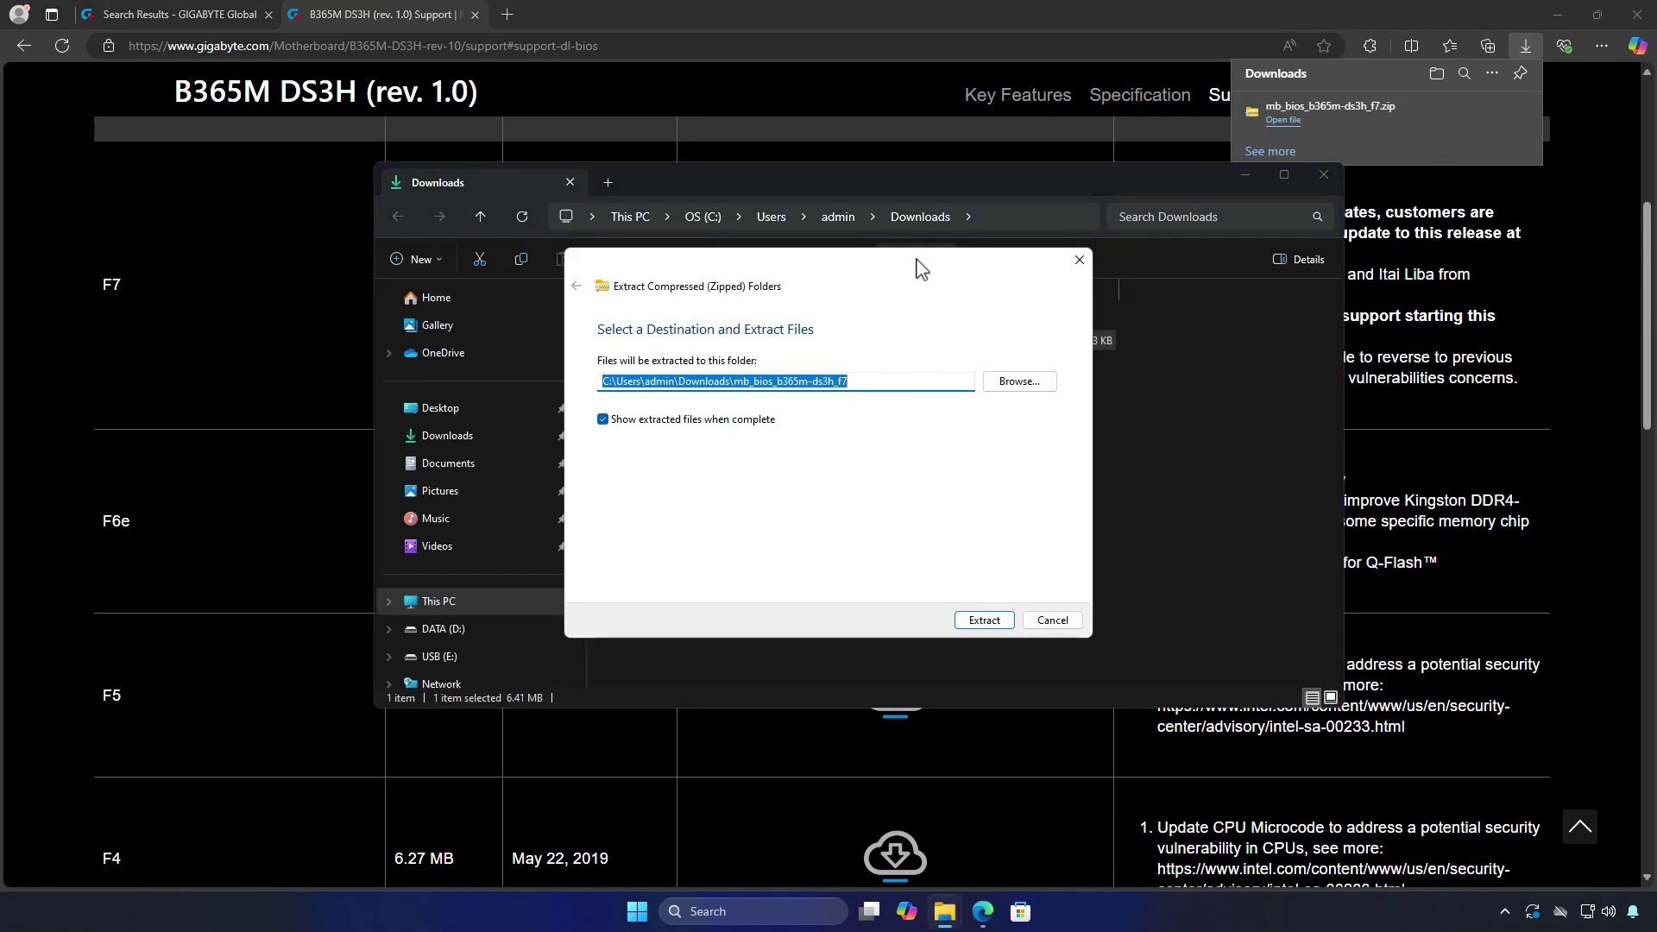
left_click(983, 621)
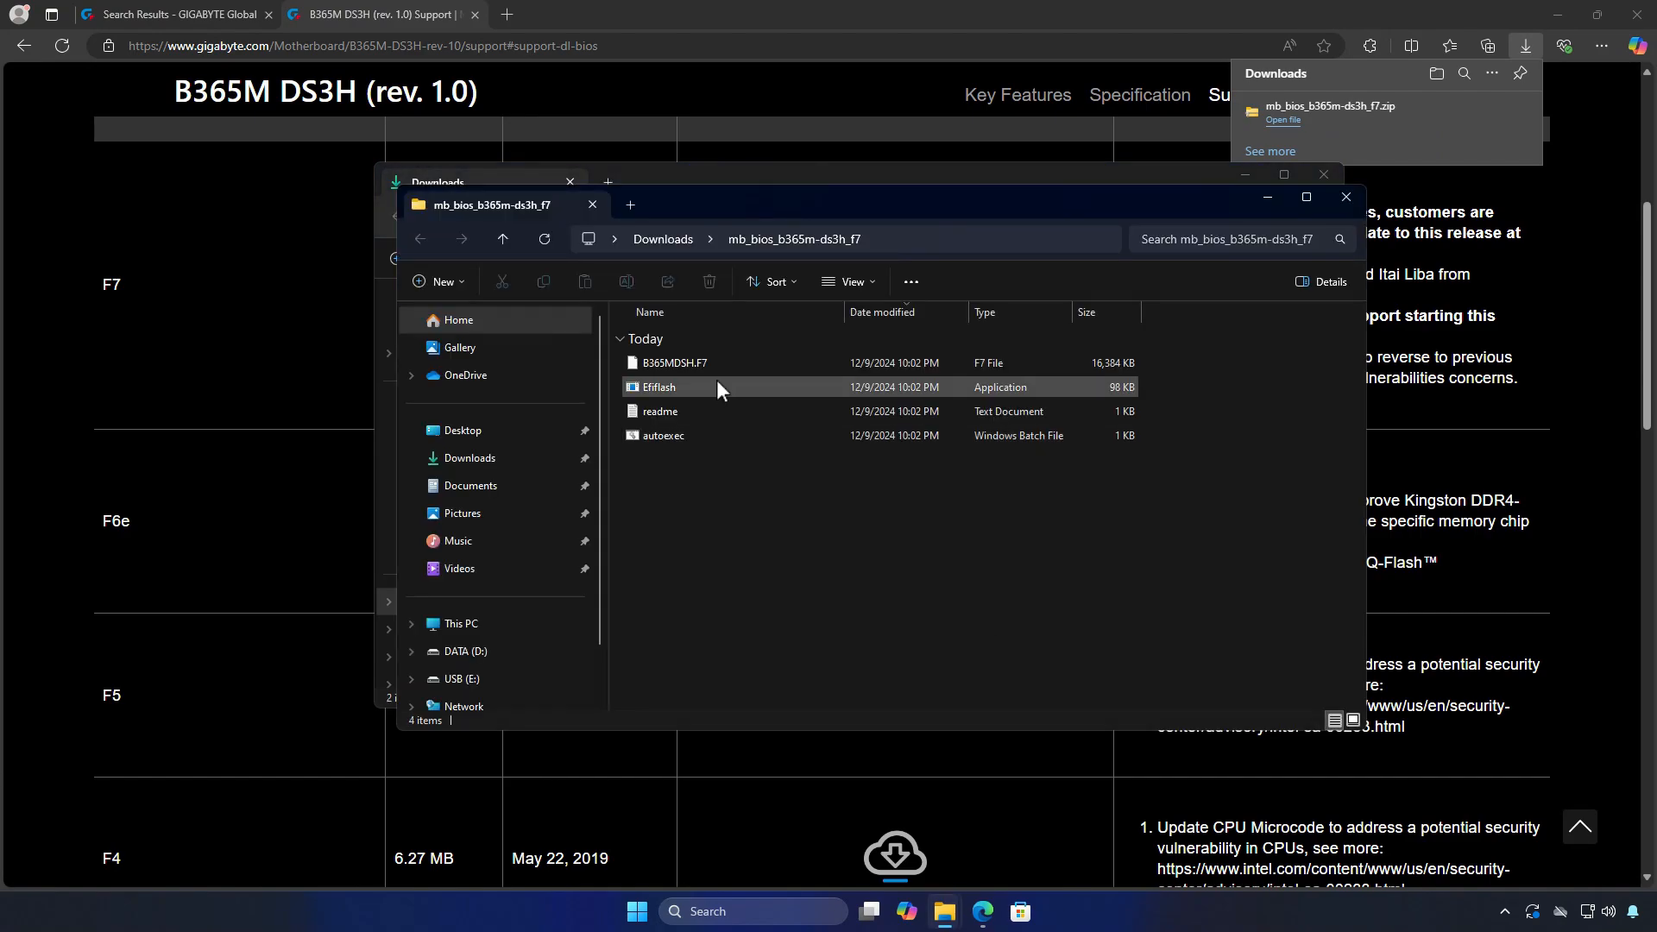
left_click(706, 365)
right_click(733, 360)
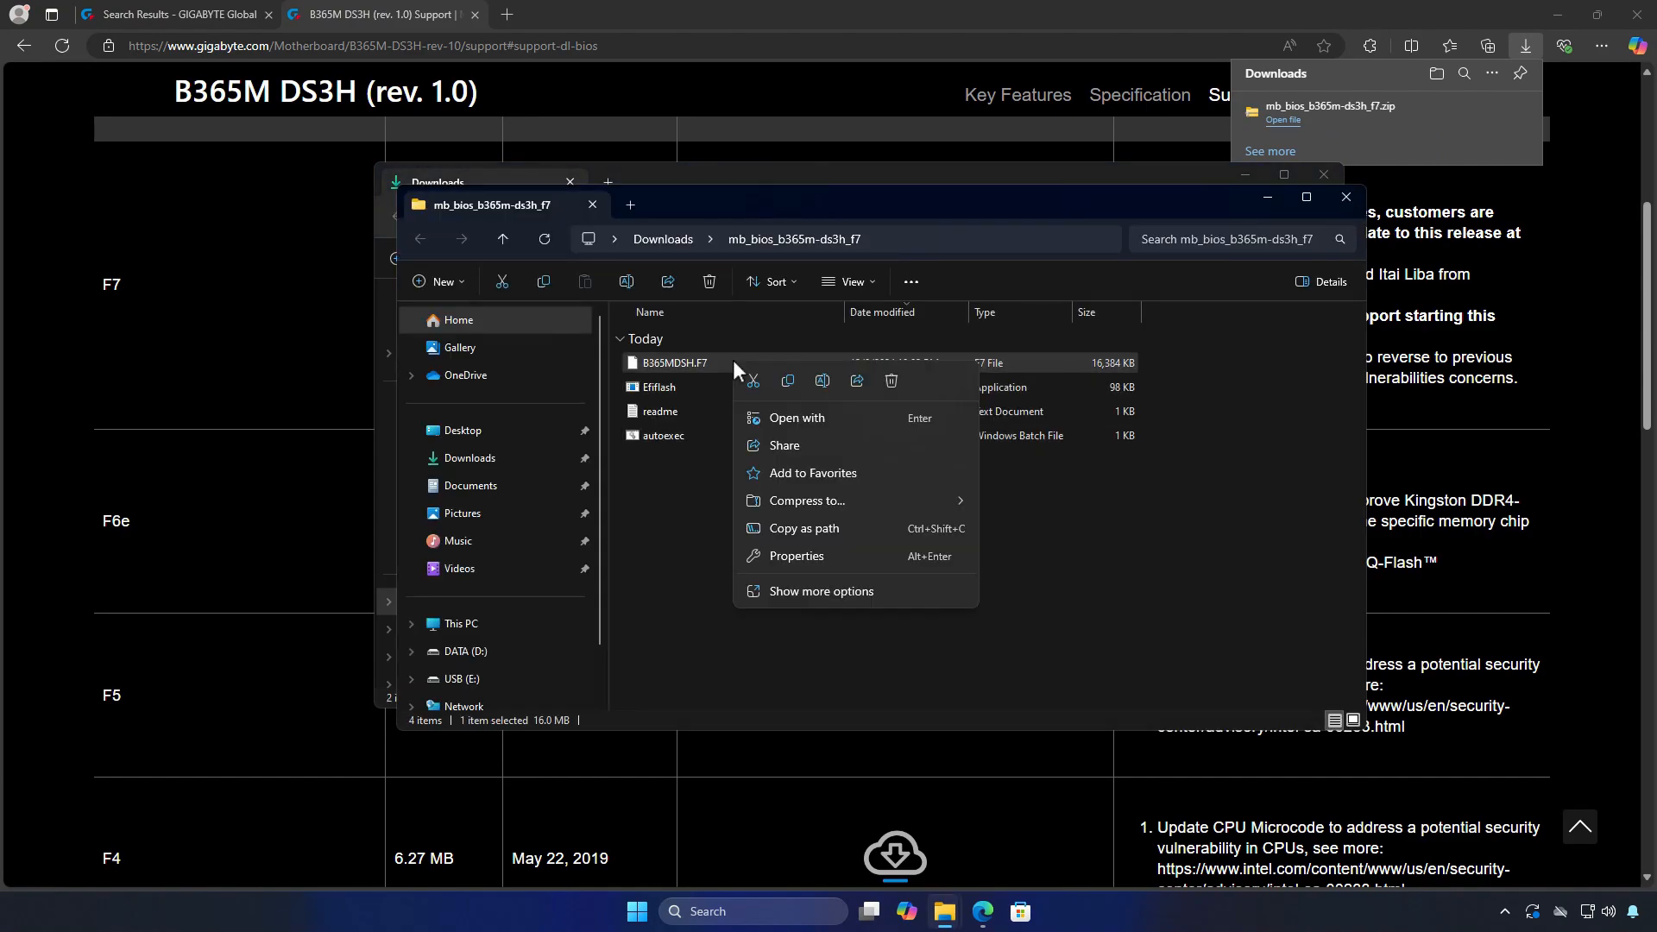
left_click(783, 385)
Step: Paste B365MDSH.F7 onto USB (E:) beside B365MDHW.F3
left_click(630, 206)
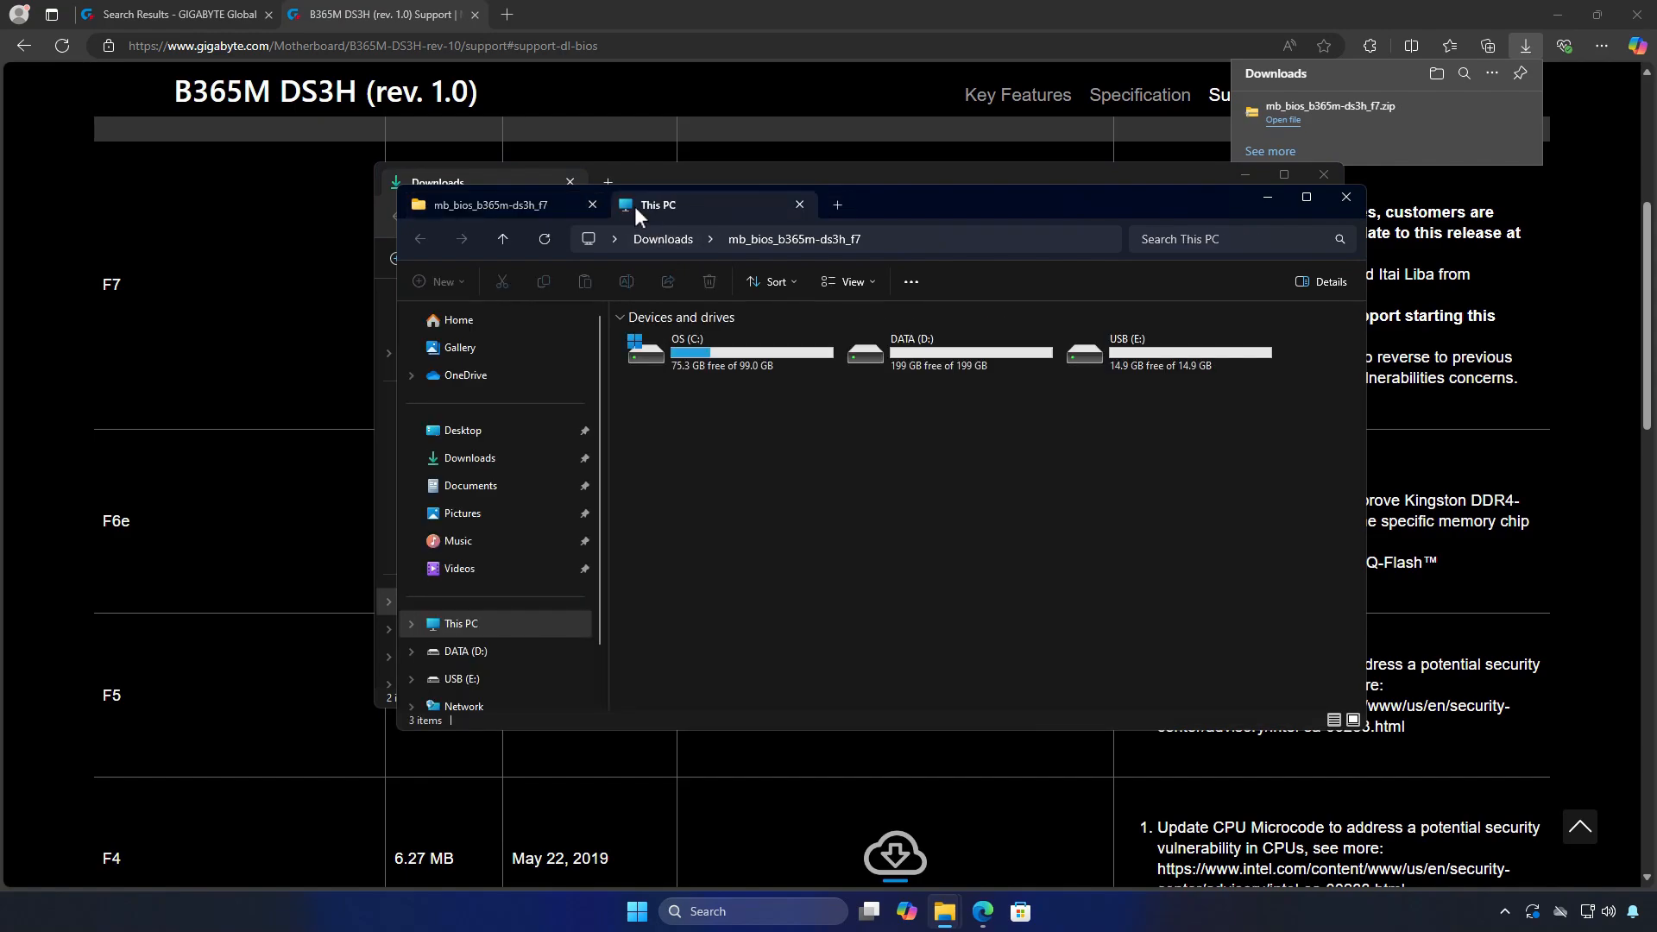
left_click(1164, 366)
double_click(1163, 366)
right_click(807, 444)
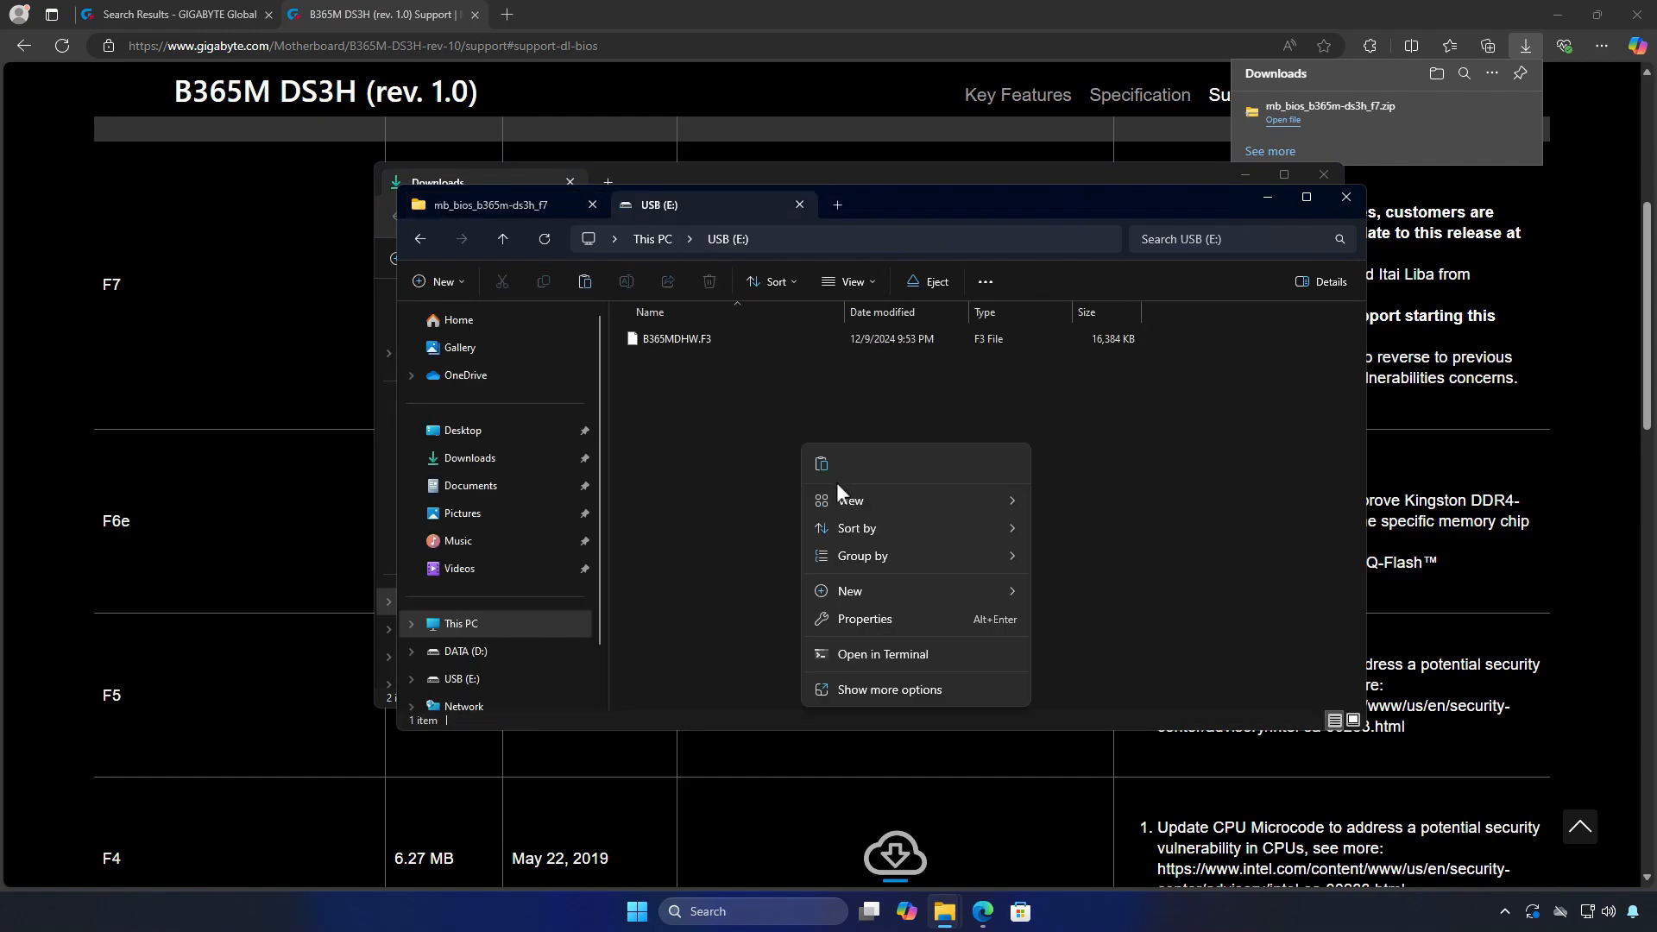
left_click(836, 469)
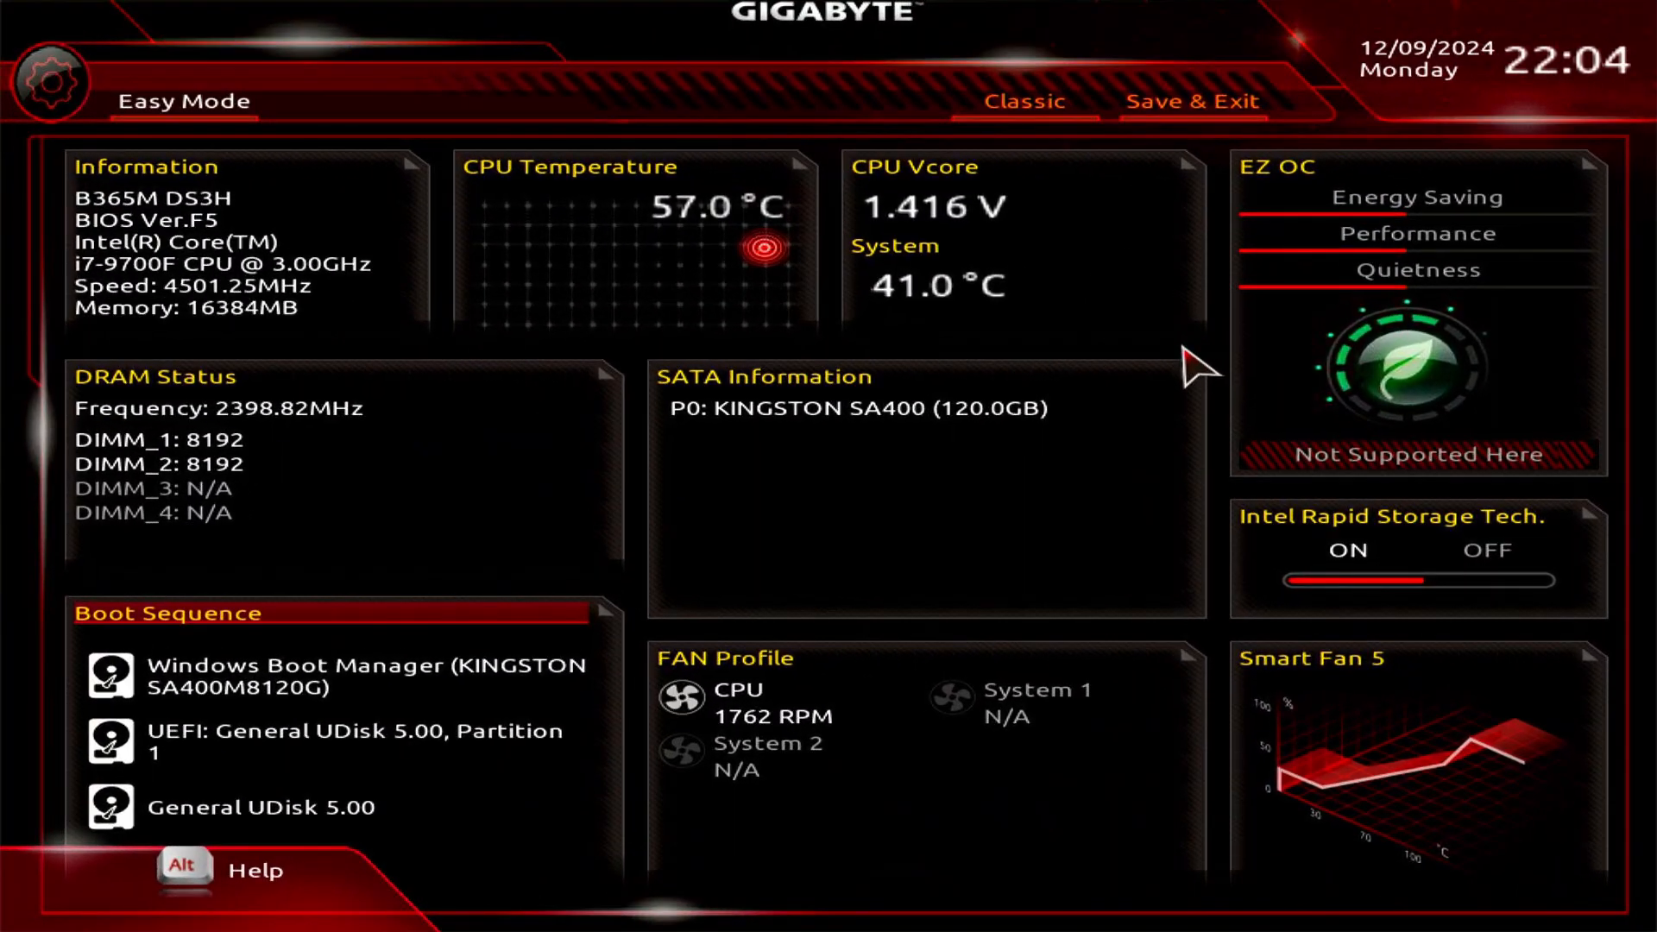
Step: Enter Classic mode and start Q-Flash's Update BIOS from file
left_click(1061, 116)
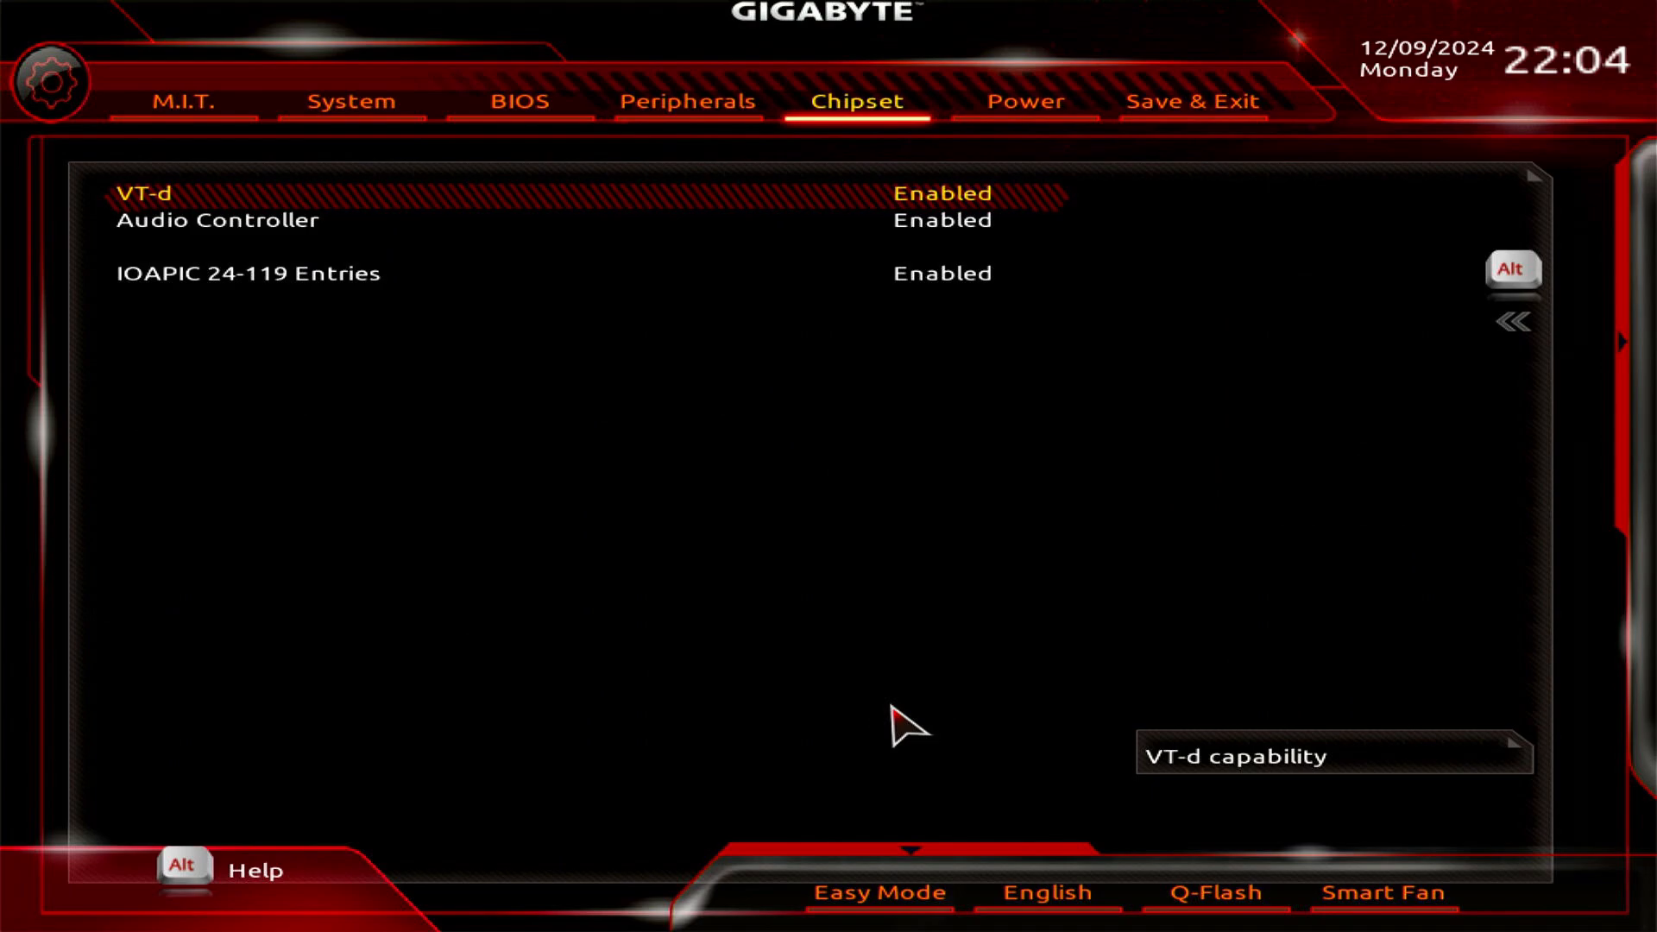
left_click(1251, 906)
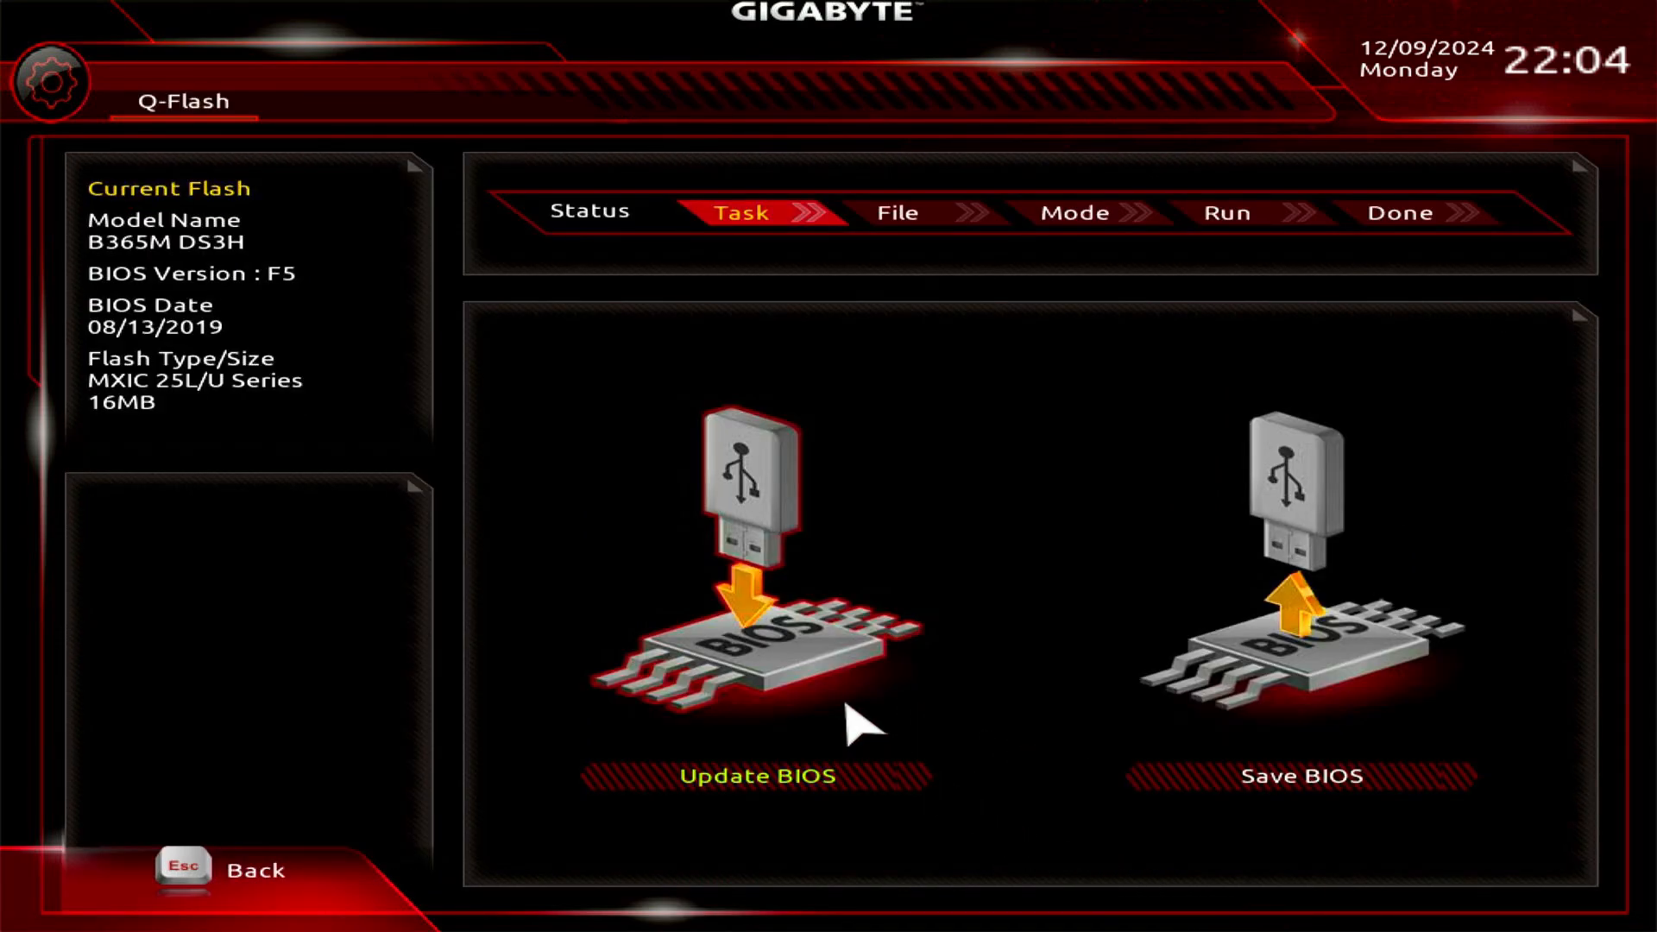
left_click(809, 682)
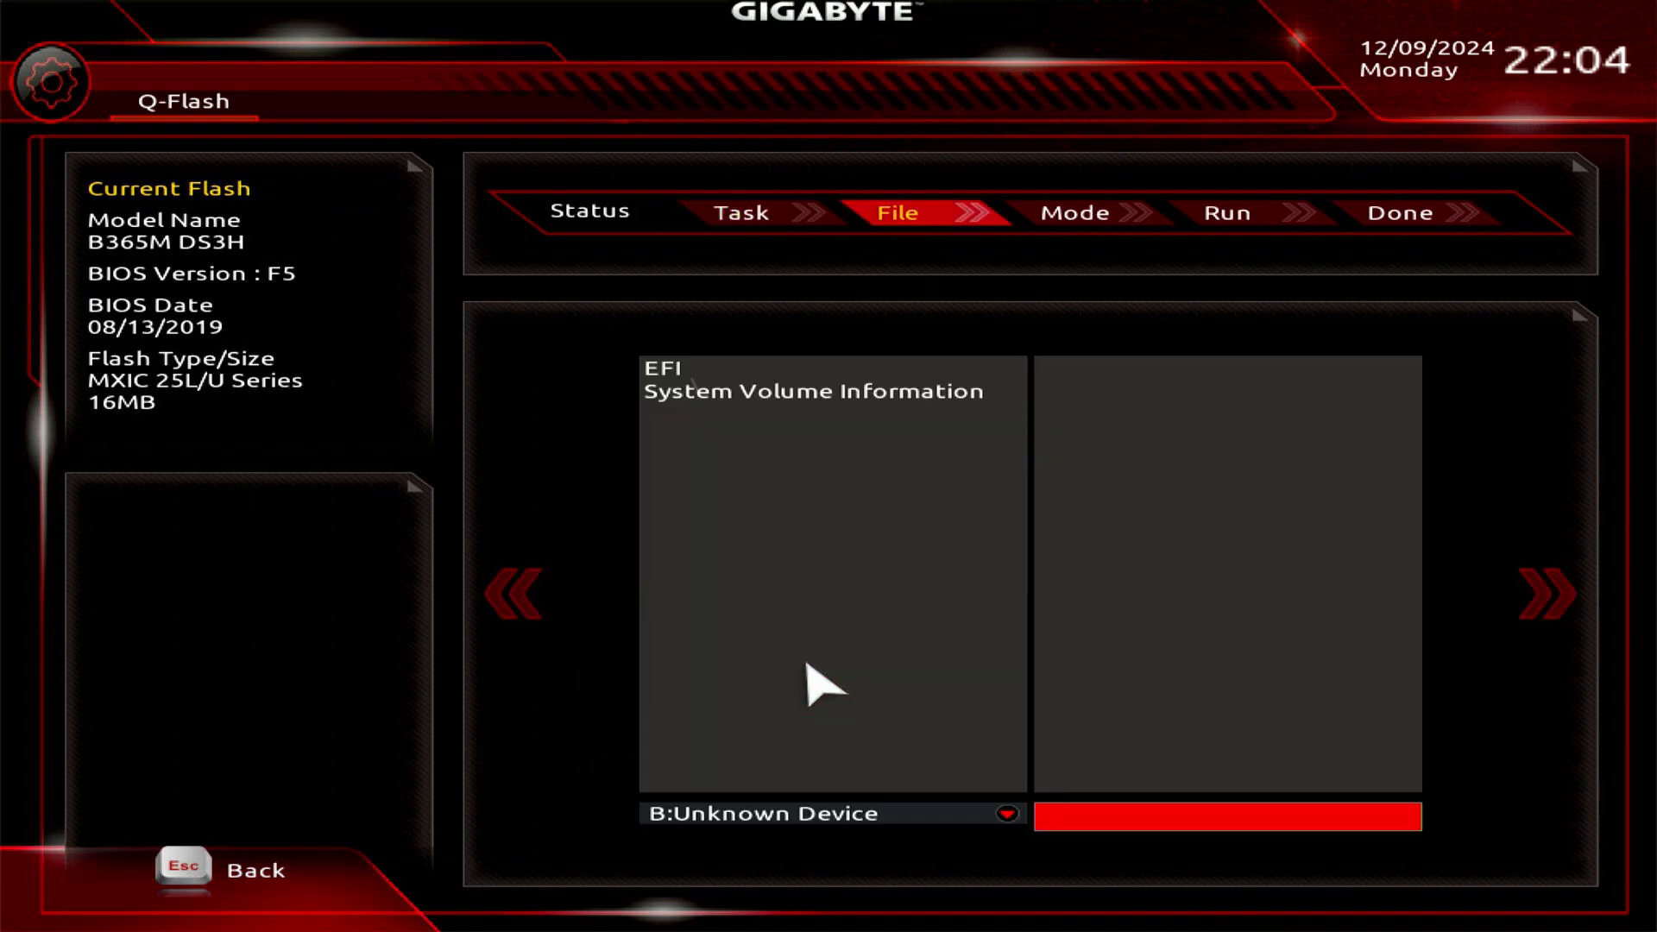
Step: Choose B365MDSH.F7 from the A:General USB drive and begin verification and flashing
left_click(1008, 816)
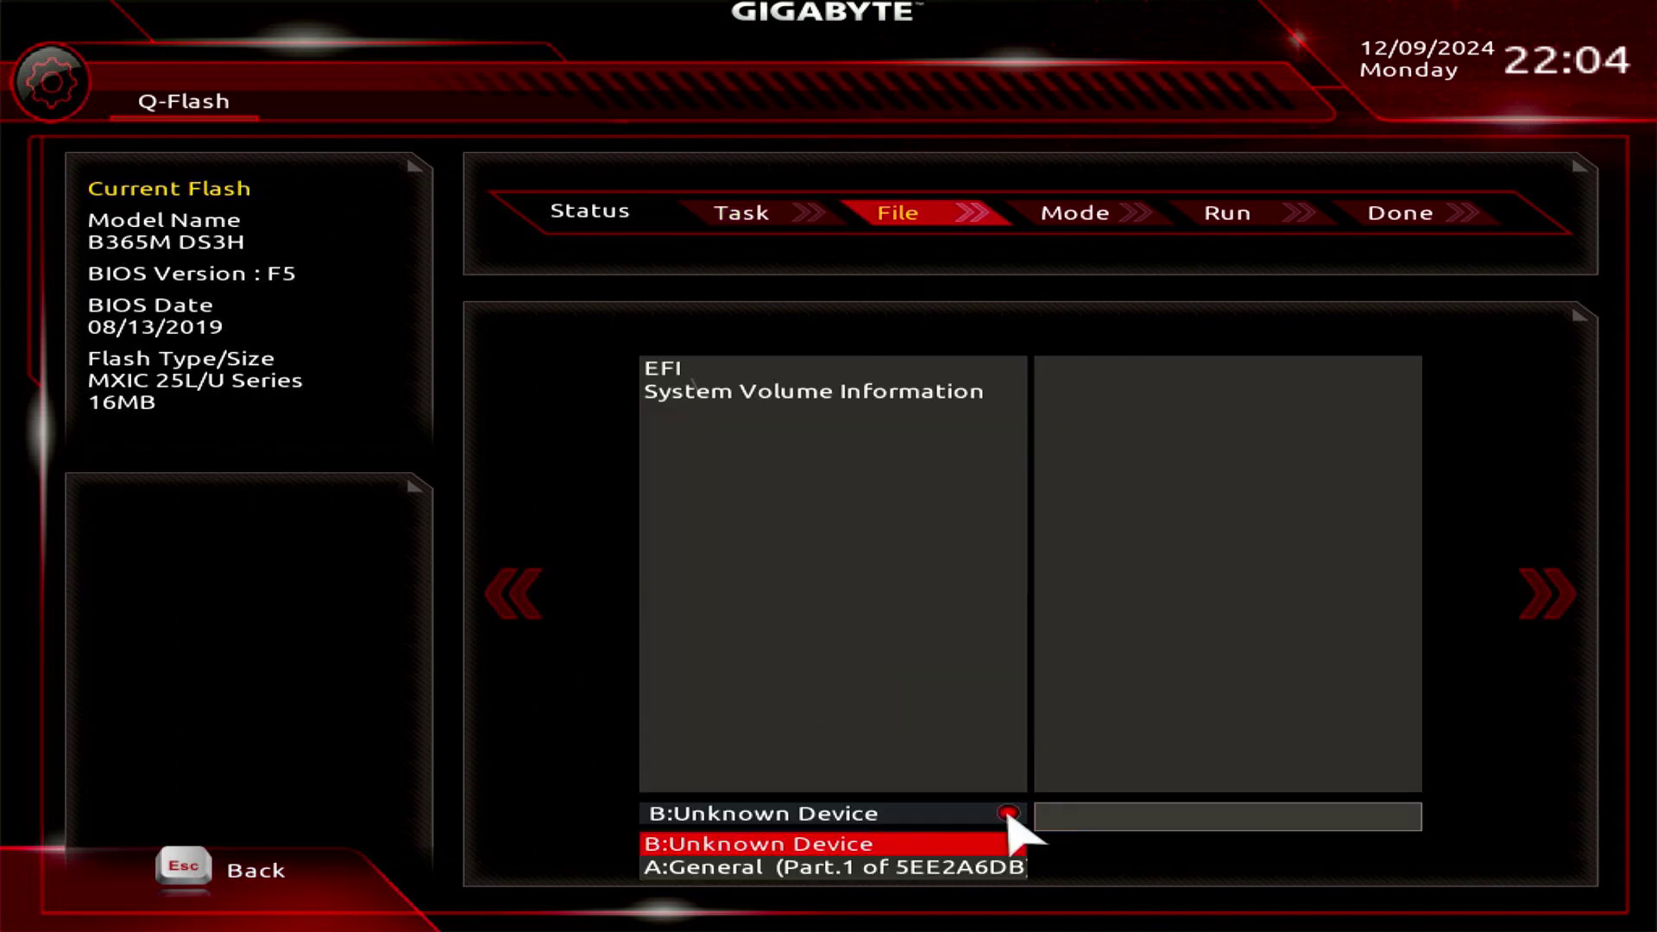
left_click(924, 870)
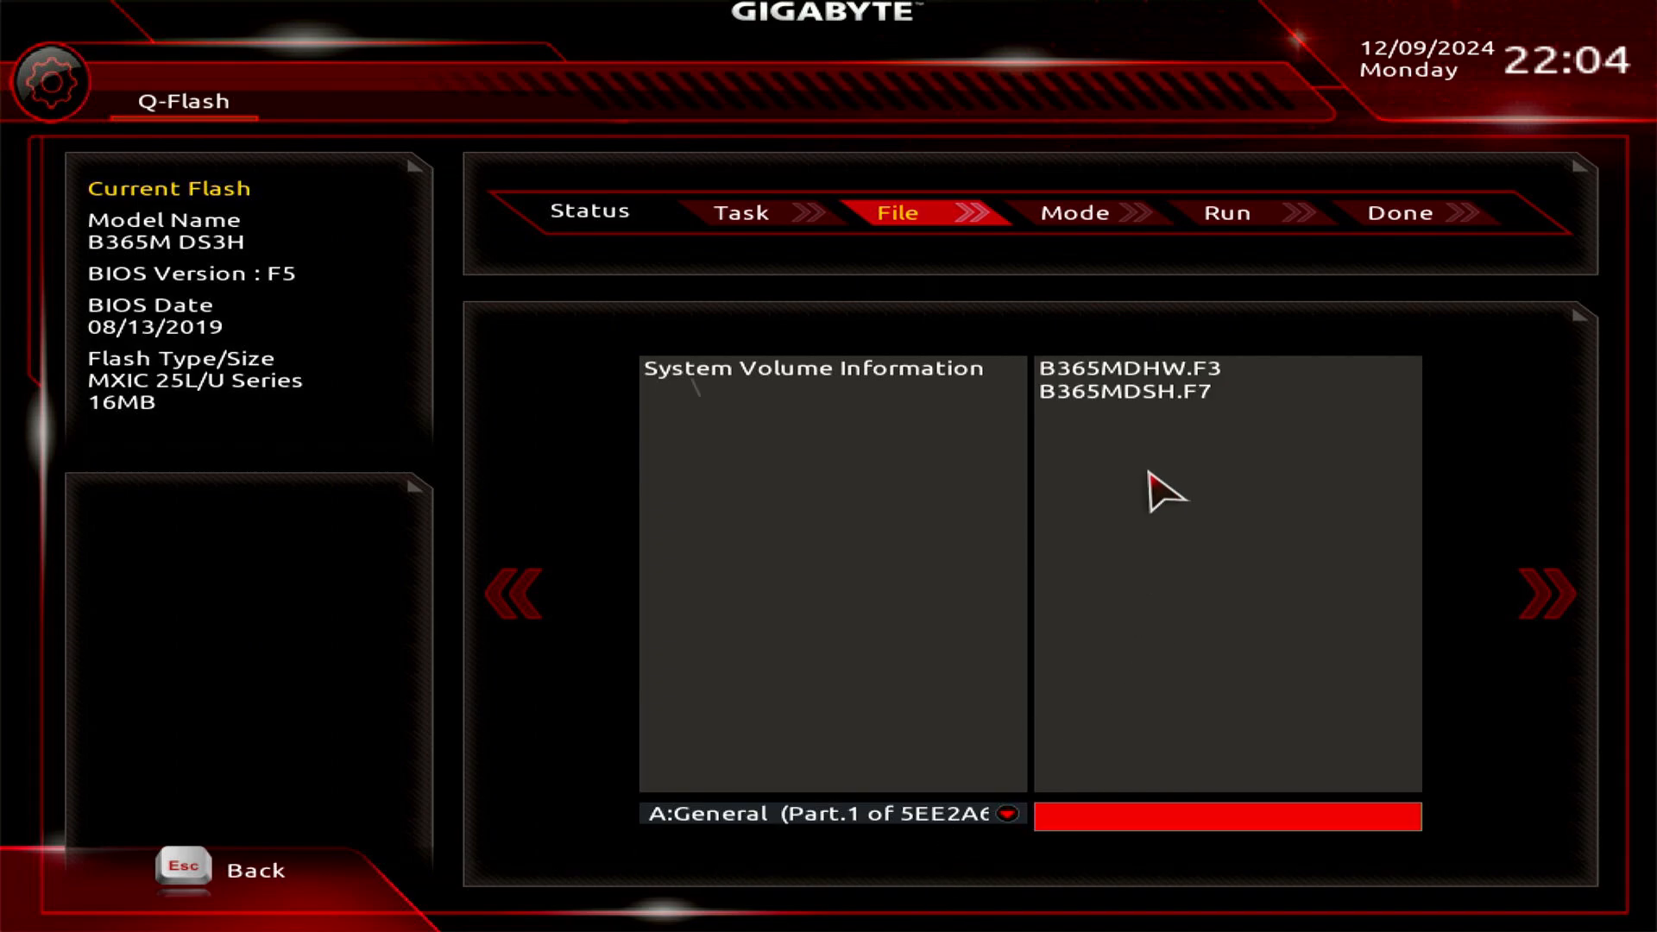
left_click(1153, 396)
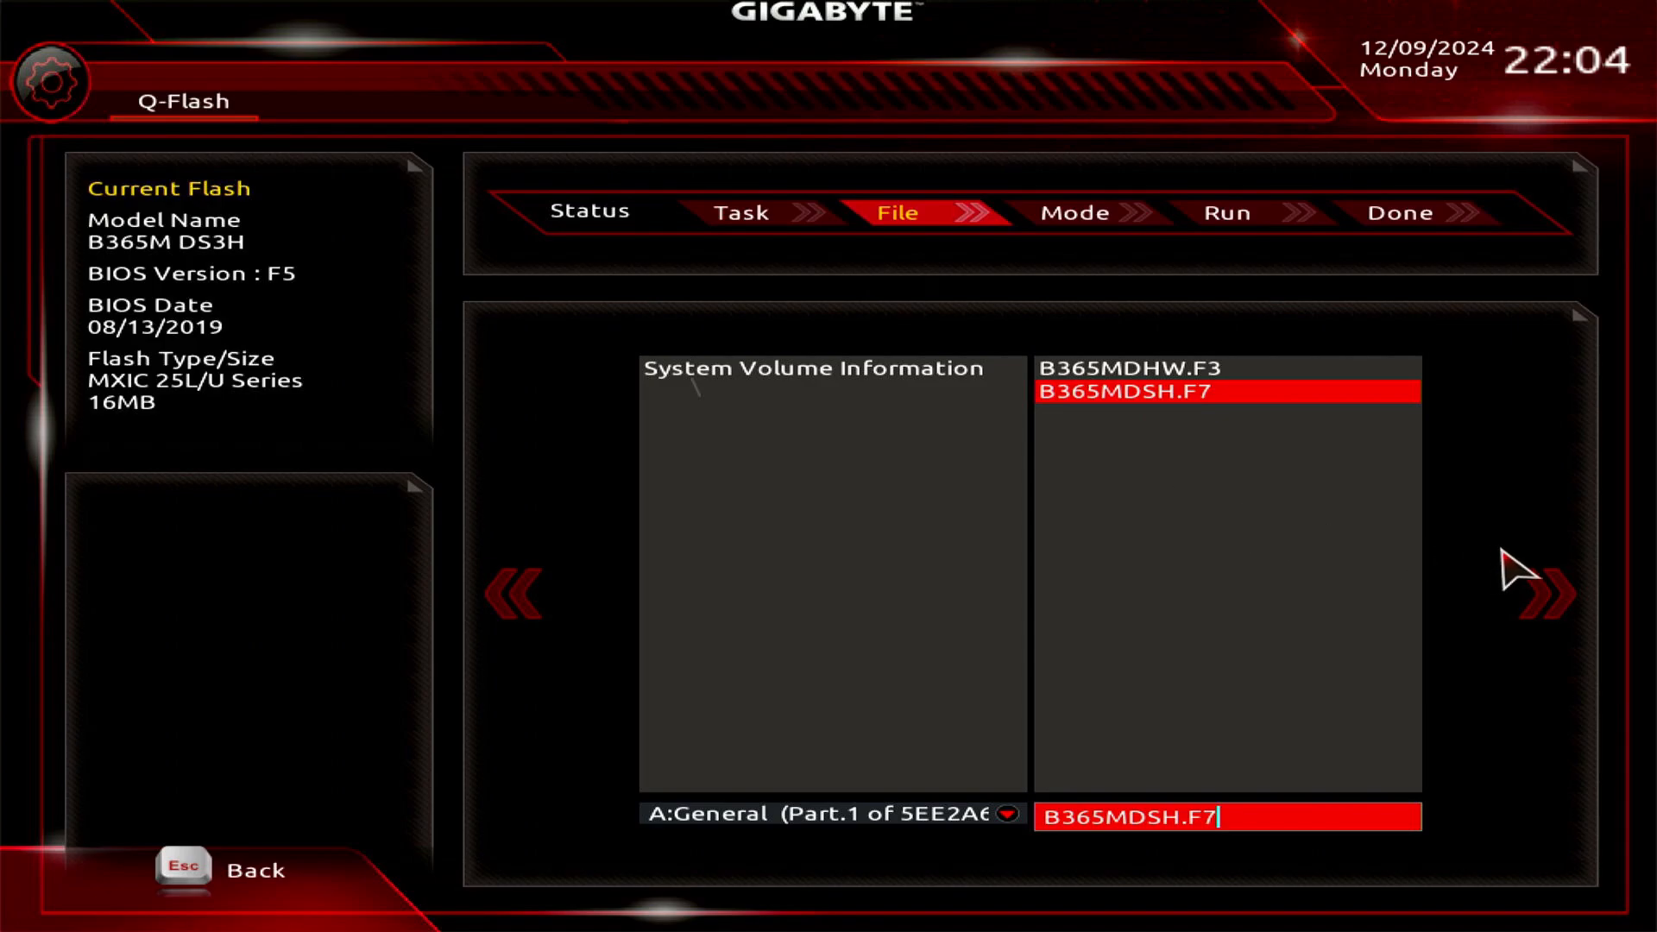
left_click(1537, 598)
left_click(1547, 606)
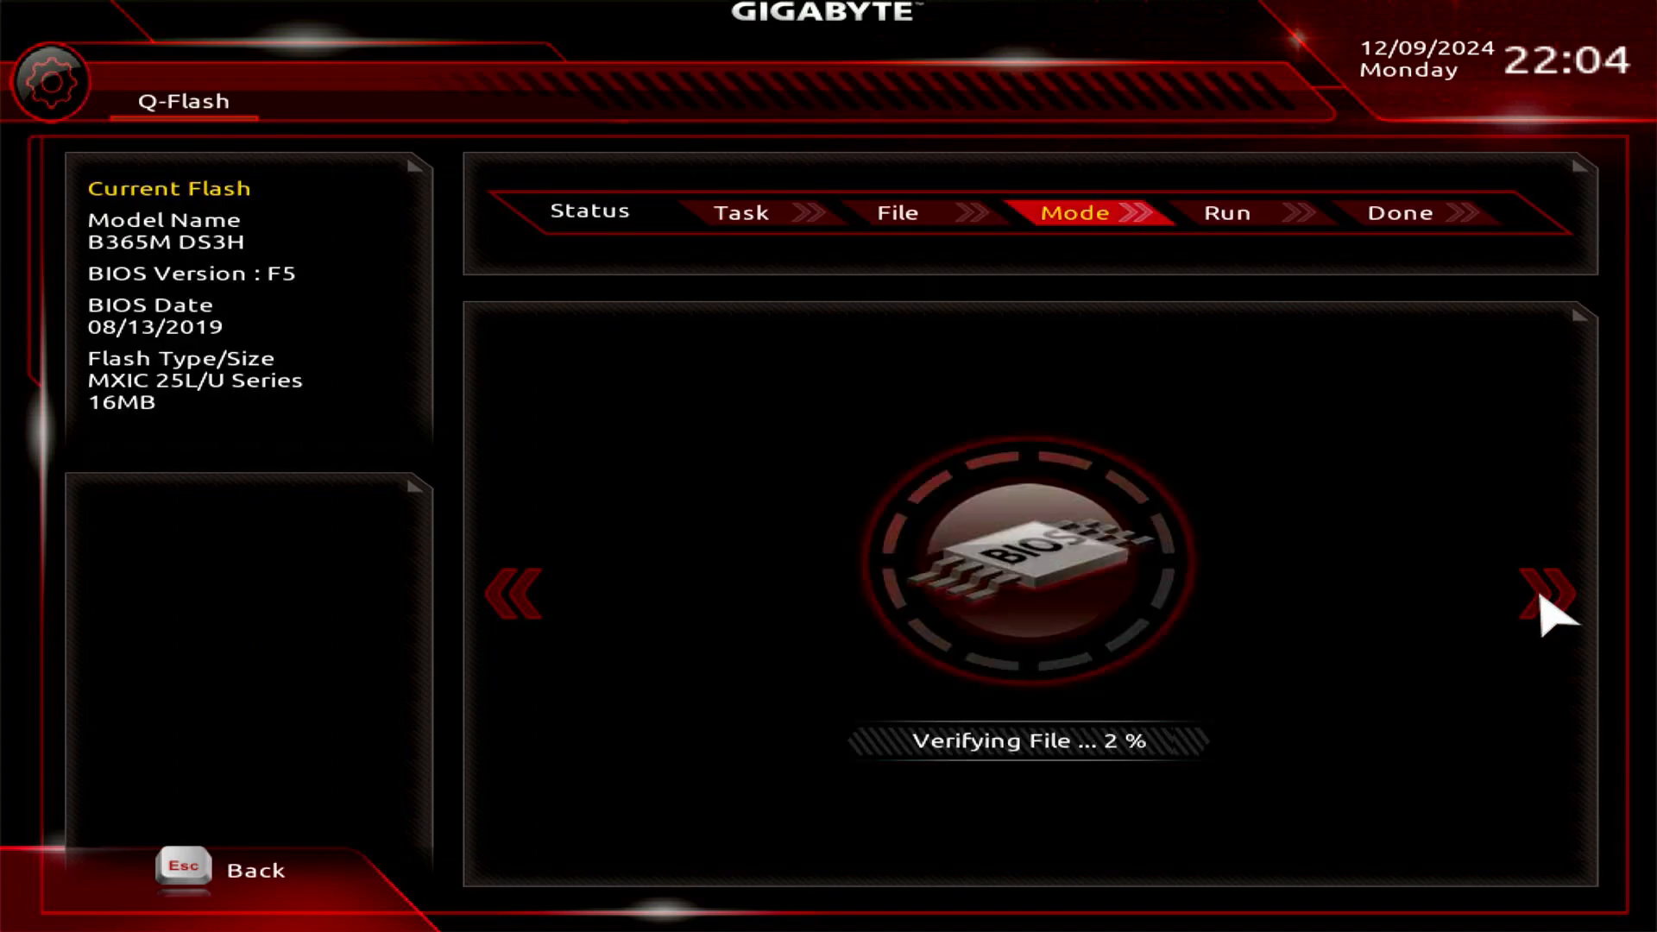